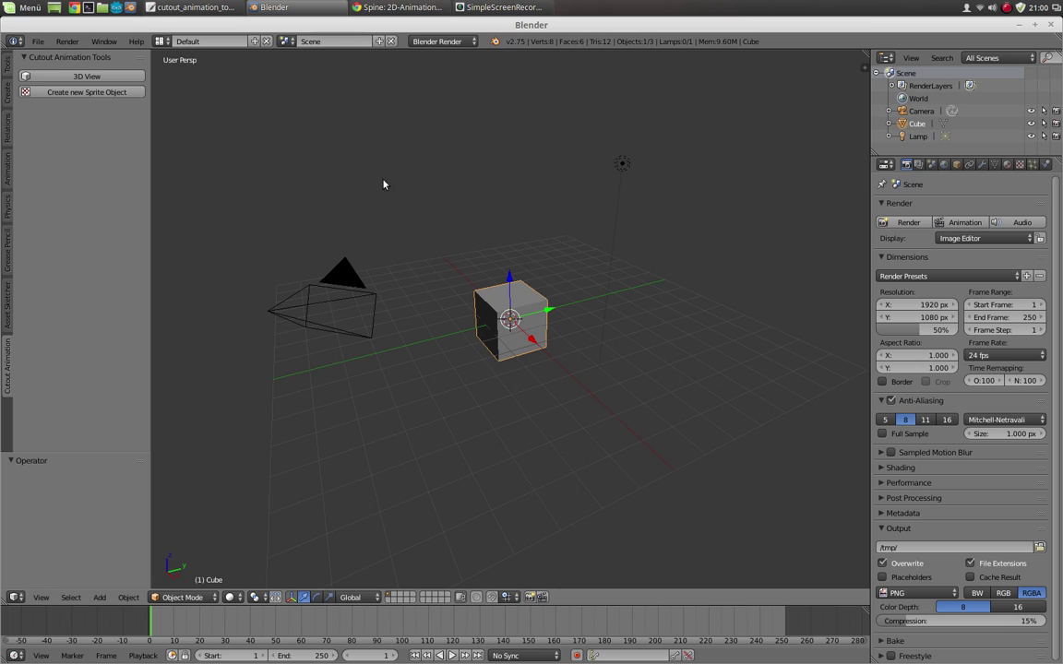
Switch to Chrome to look over the Spine 2D animation website, and return to Blender.
left_click(395, 10)
mouse_move(1054, 173)
left_mouse_down()
mouse_move(1053, 141)
mouse_move(1046, 412)
mouse_move(1037, 160)
left_mouse_up()
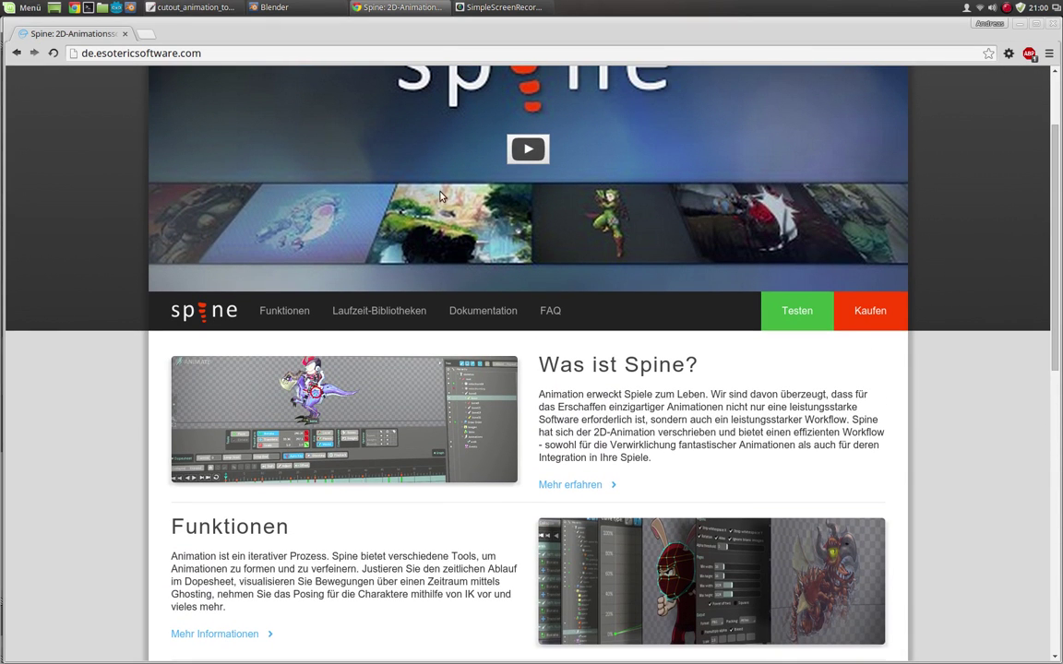
left_click(277, 9)
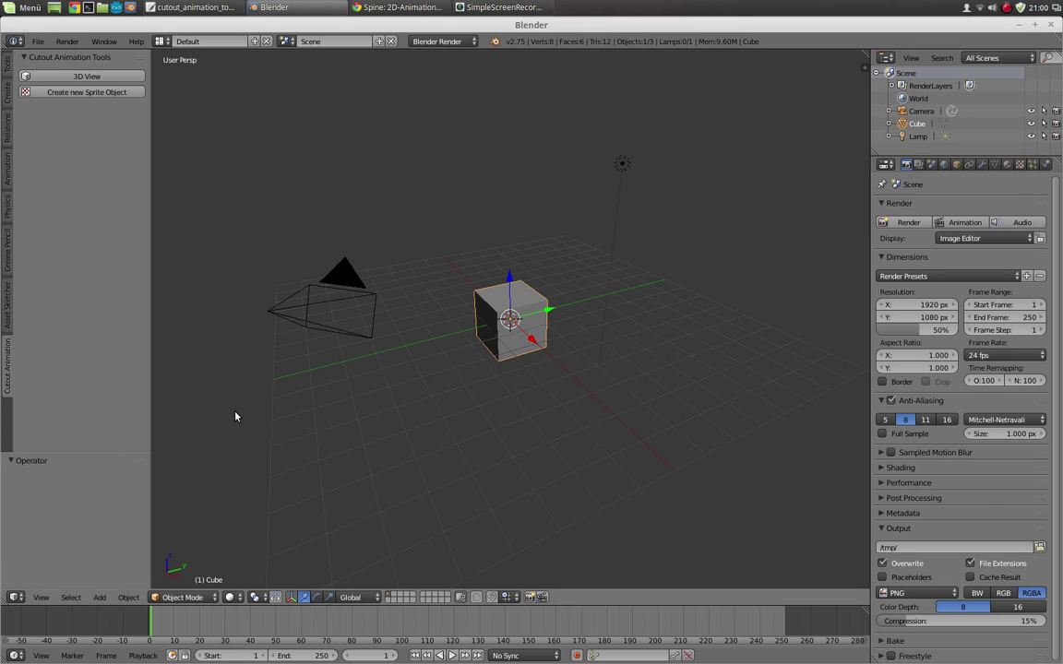
Delete all the default objects (camera, cube and lamp) from the scene.
key("a")
key("a")
key("Delete")
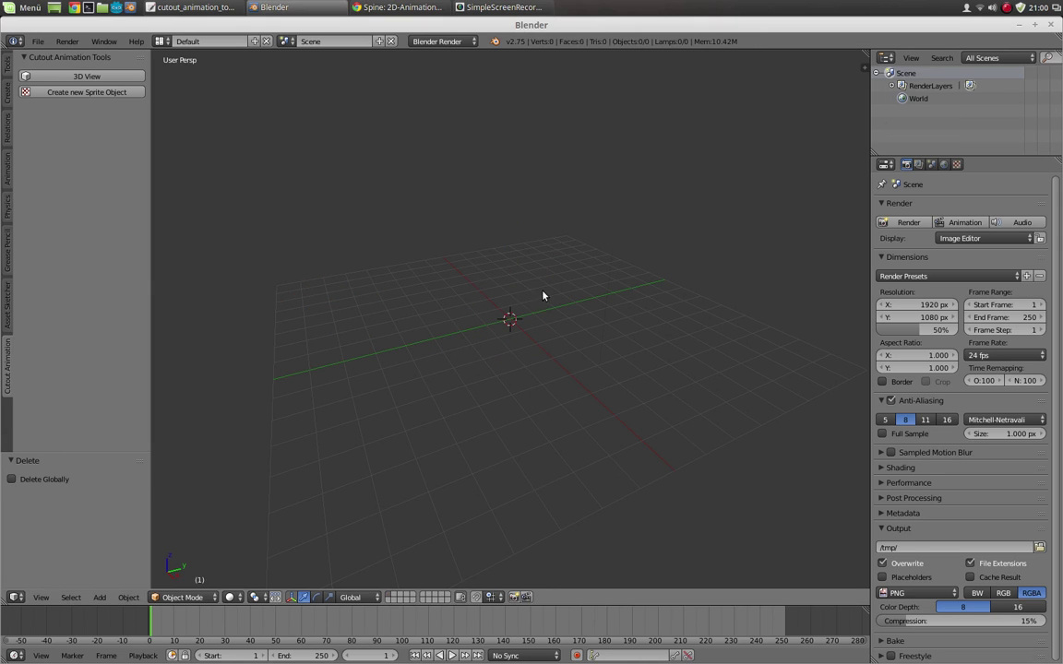
Create a new sprite object at the scene origin.
middle_click_drag(539, 278, 429, 316)
left_click(78, 91)
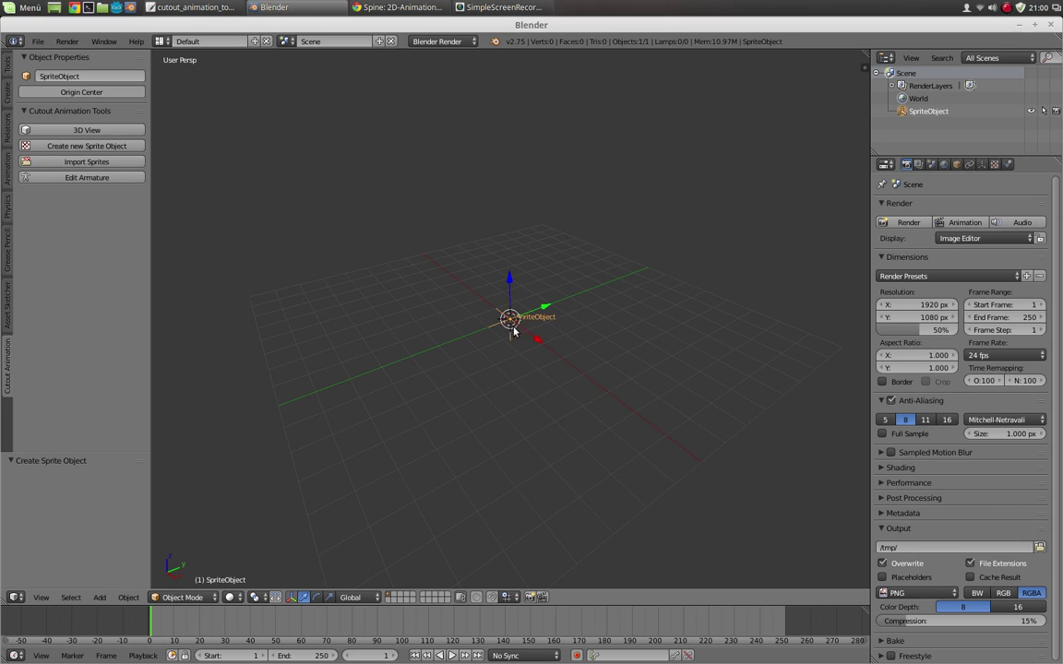
middle_click_drag(562, 366, 534, 259)
middle_click_drag(522, 301, 492, 311)
Start a sprite import, go to the bran folder and show its files as thumbnails.
left_click(80, 163)
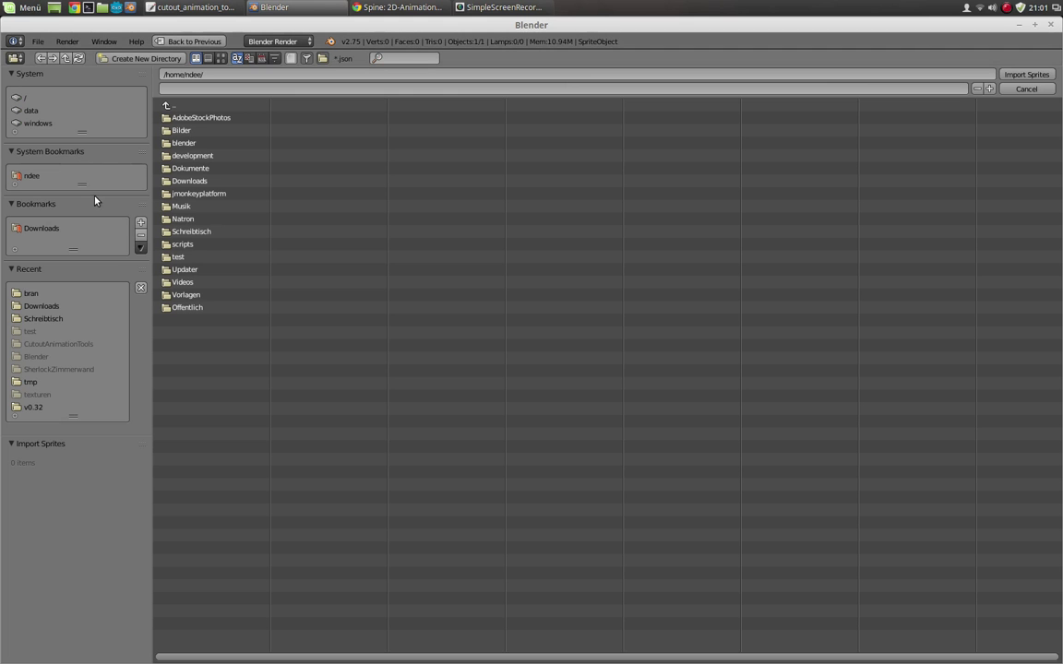
left_click(43, 293)
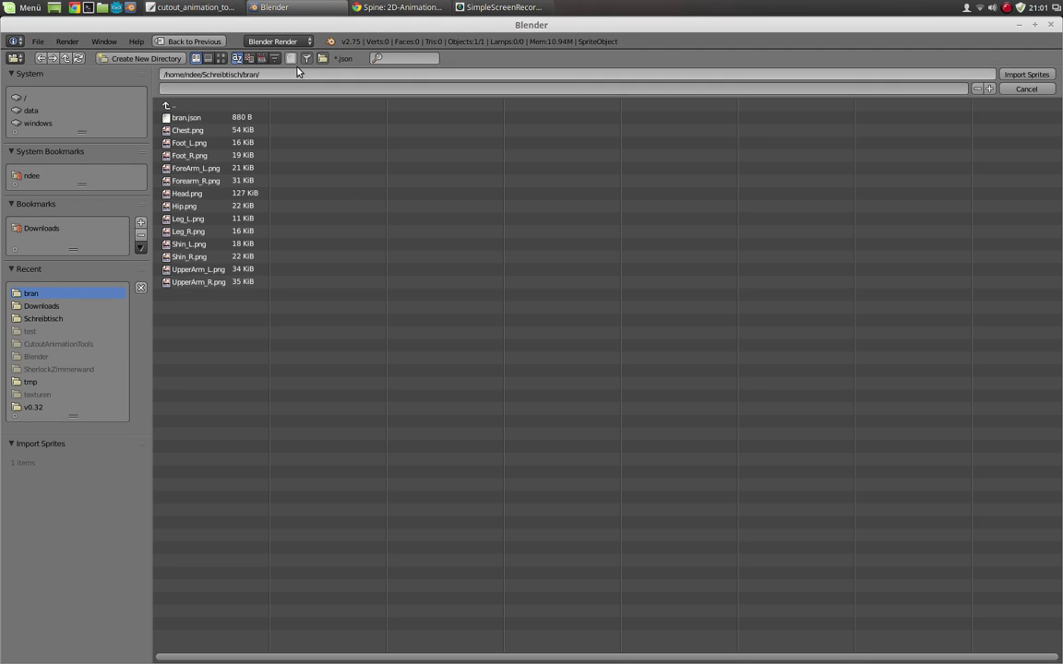
left_click(222, 59)
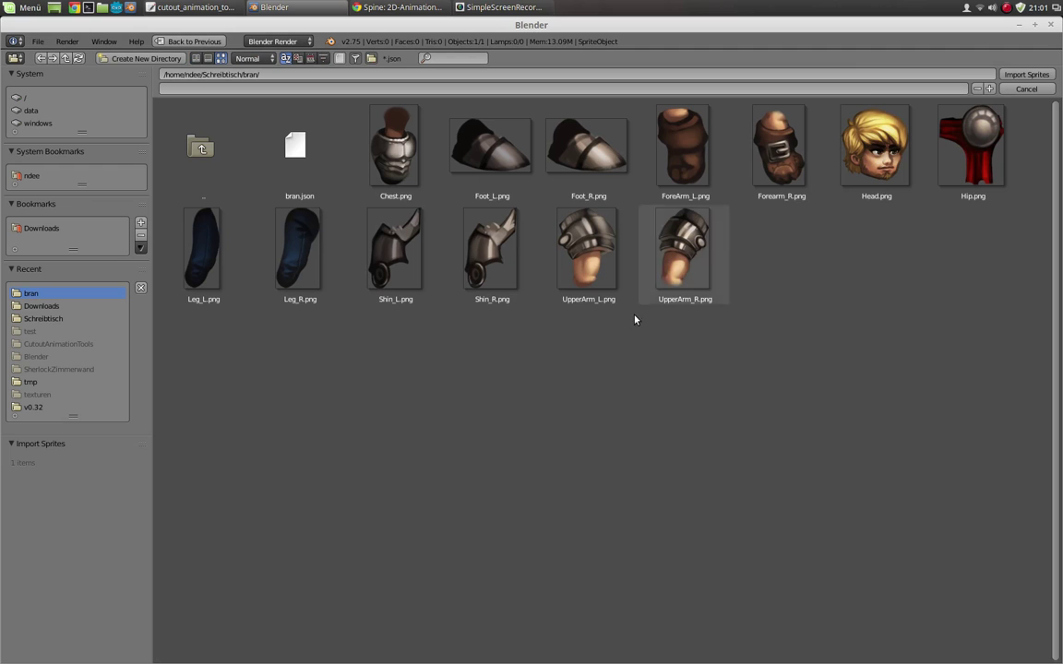
Import the single sprite Head.png and delete it again.
left_click(872, 153)
left_click(1025, 73)
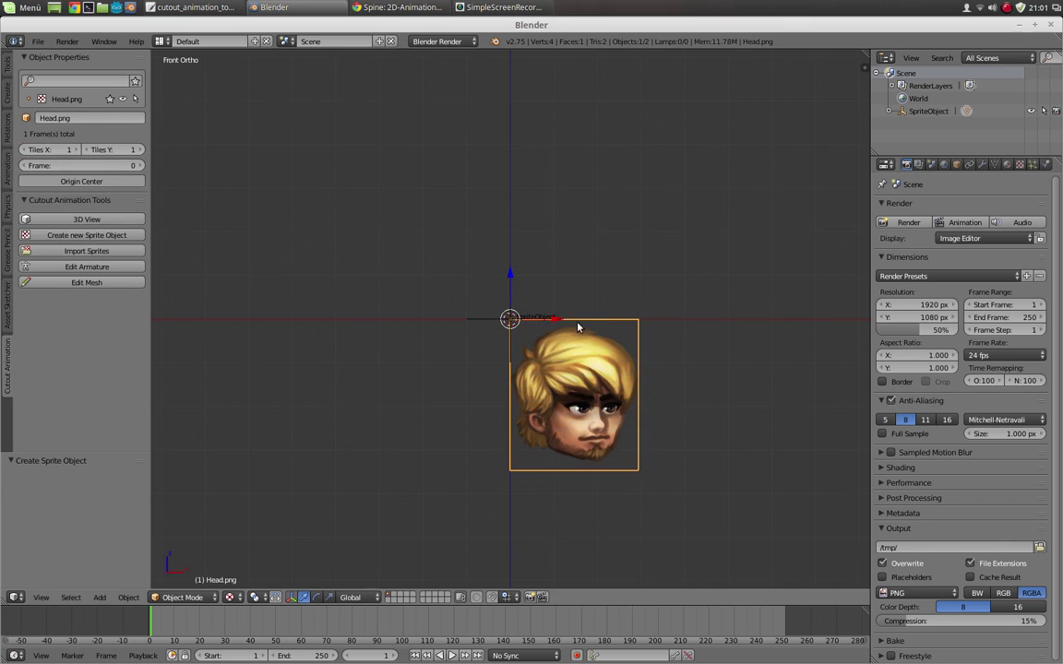
mouse_move(522, 350)
middle_mouse_down()
mouse_move(503, 383)
mouse_move(485, 353)
mouse_move(529, 358)
middle_mouse_up()
key("Delete")
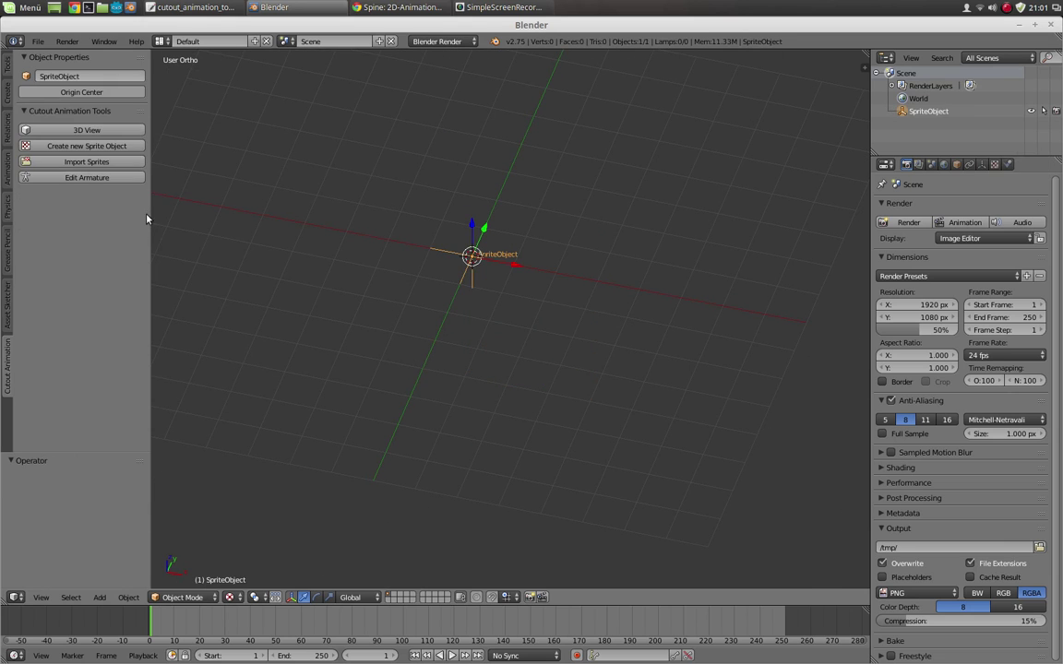
Import Shin_R.png, UpperArm_L.png and UpperArm_R.png together, and undo the import.
left_click(74, 167)
left_click_drag(648, 240, 506, 260)
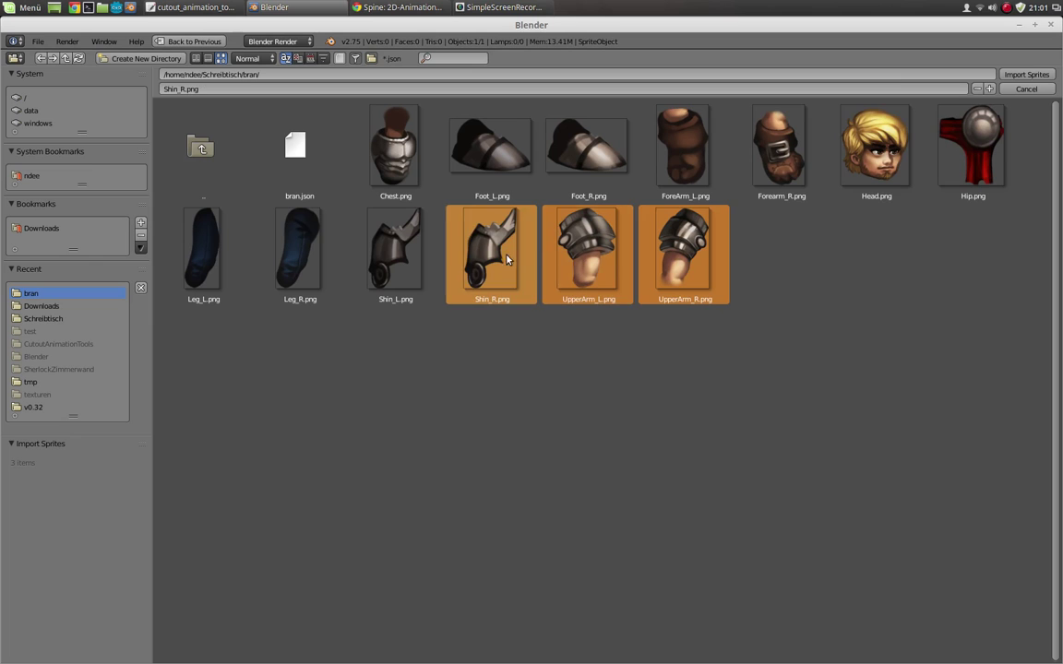
left_click(1019, 78)
middle_click_drag(517, 309, 470, 284)
key("ctrl+z")
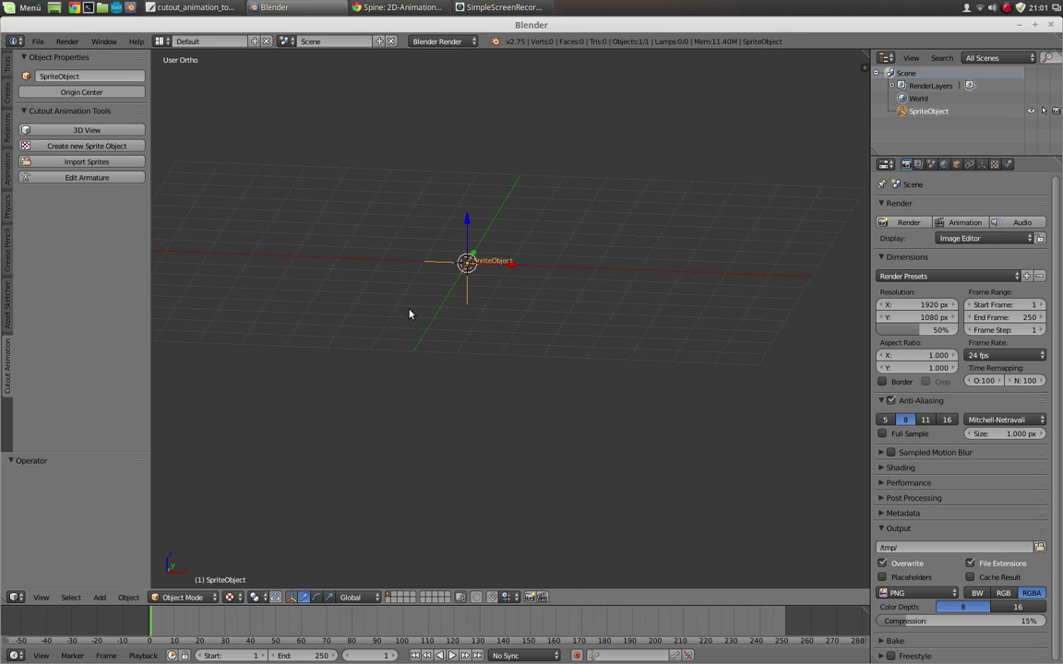
Import the complete character from bran.json into the sprite object.
left_click(83, 155)
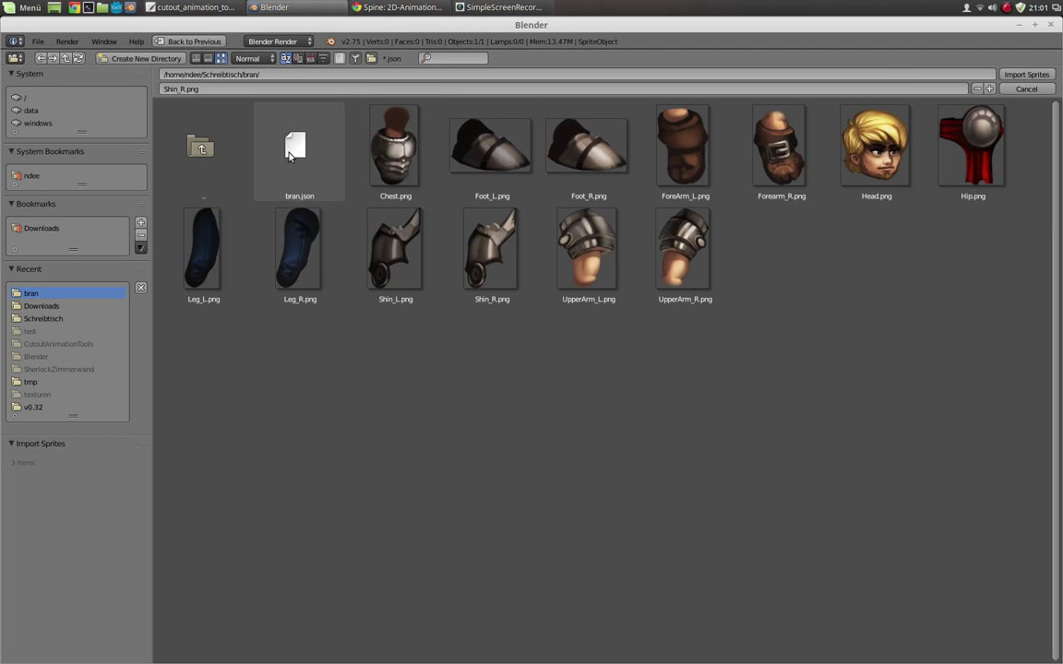
left_click(287, 158)
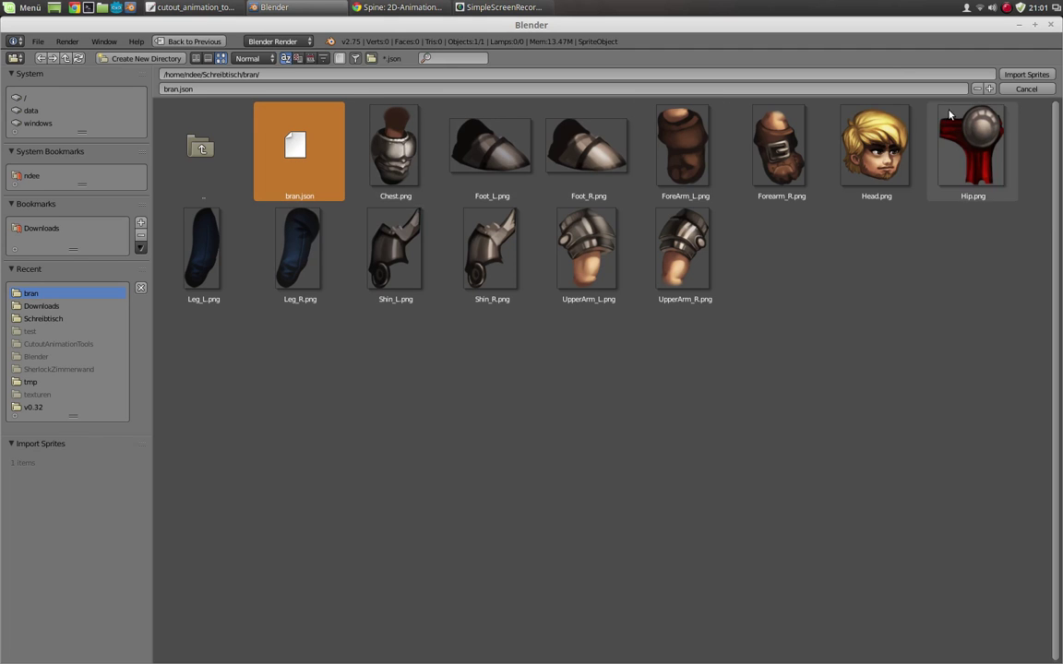
left_click(1024, 75)
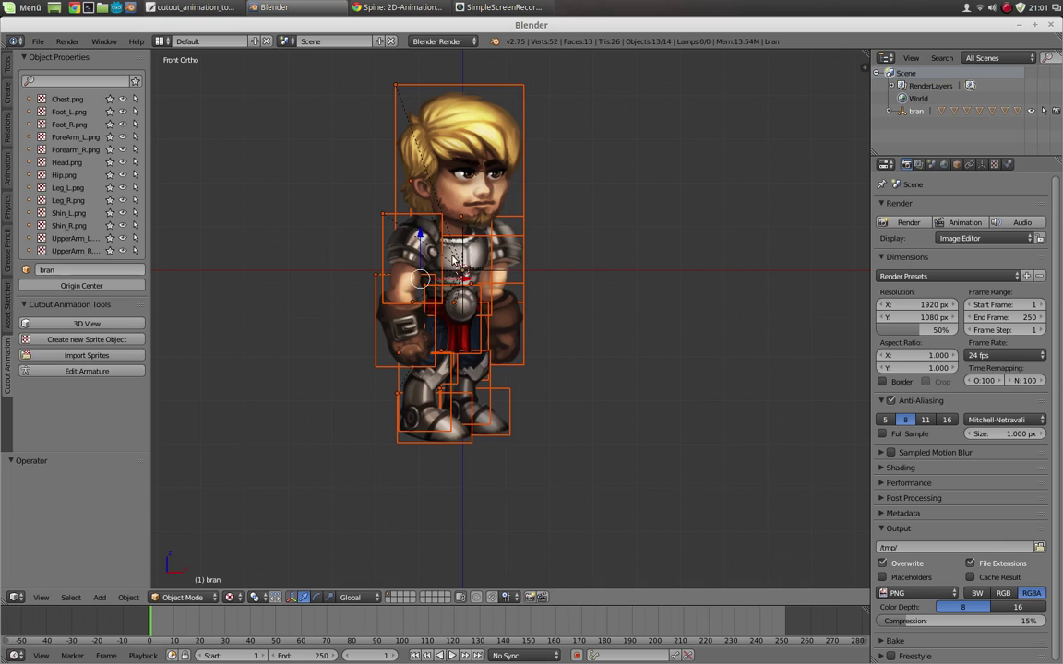
middle_click_drag(451, 267, 424, 276)
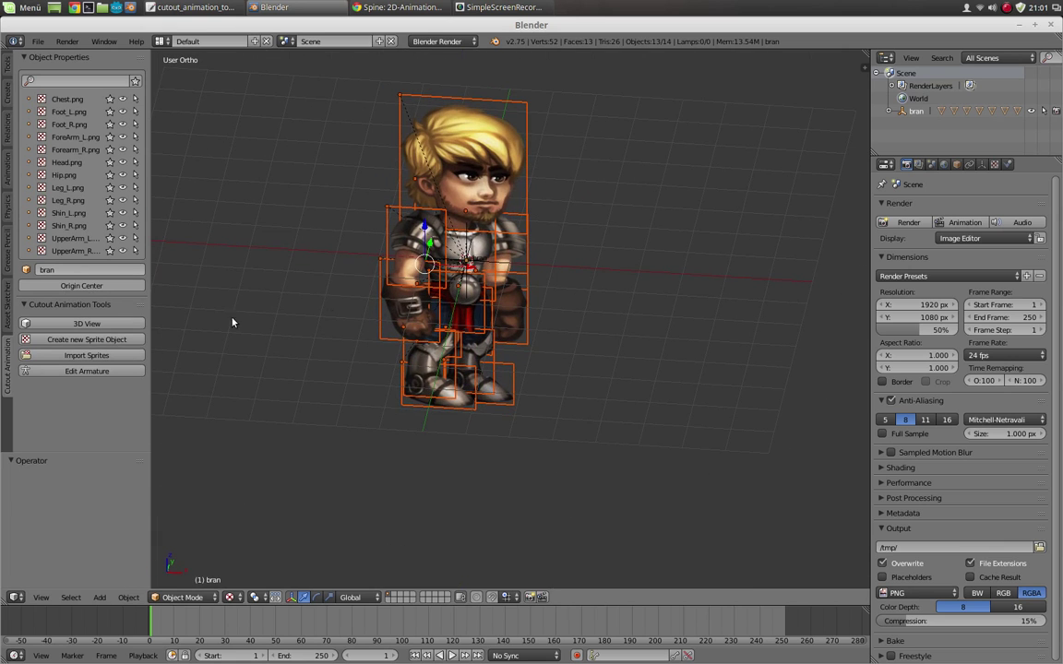
middle_click_drag(338, 337, 315, 324)
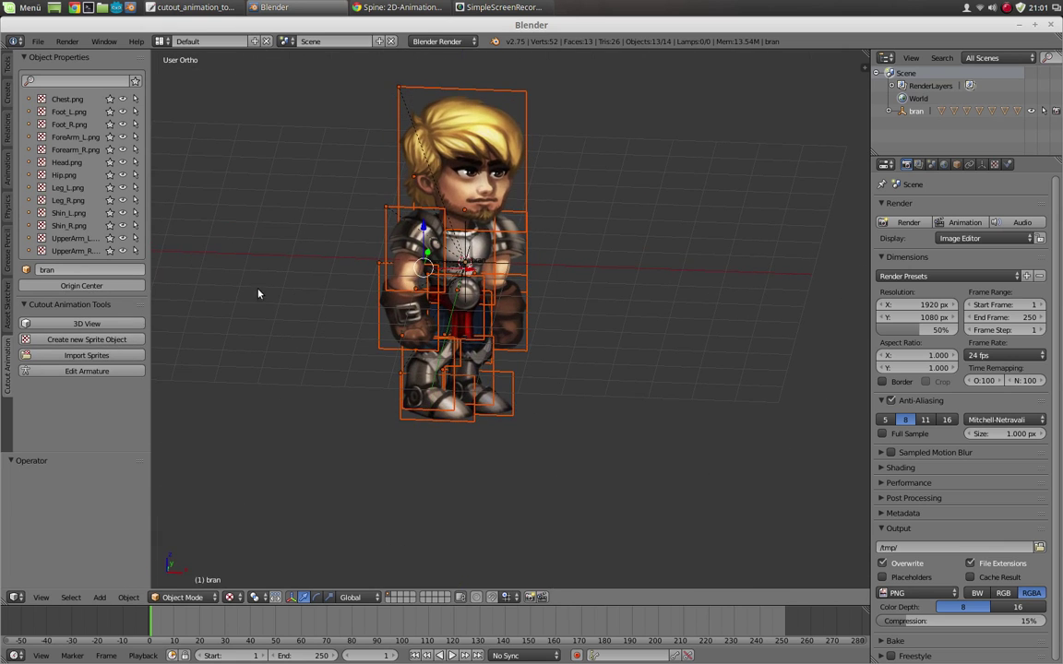
Switch the viewport to 2D view and back to 3D view.
left_click(118, 324)
middle_click_drag(448, 220, 463, 270)
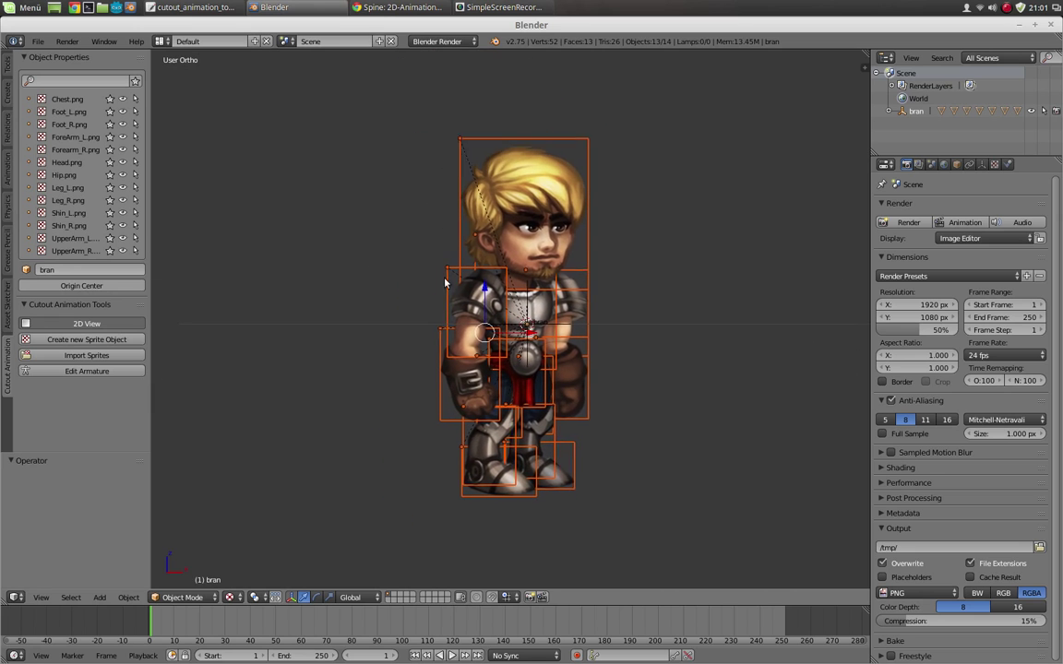
left_click(107, 324)
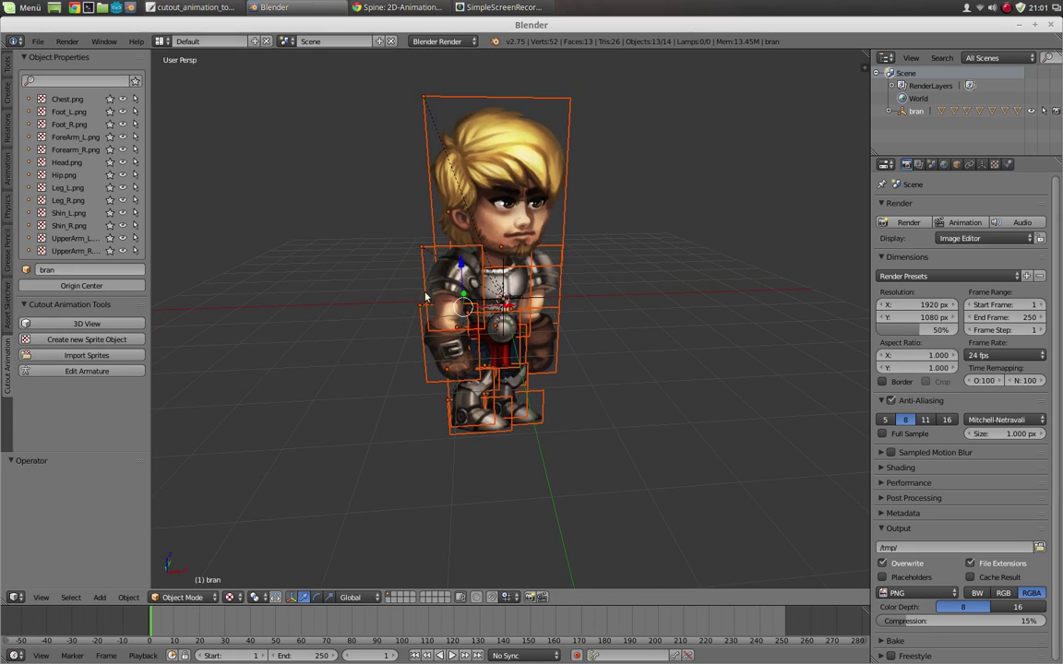
middle_click_drag(551, 301, 512, 320)
View the character from the front and deselect all objects.
key("KP_1")
key("a")
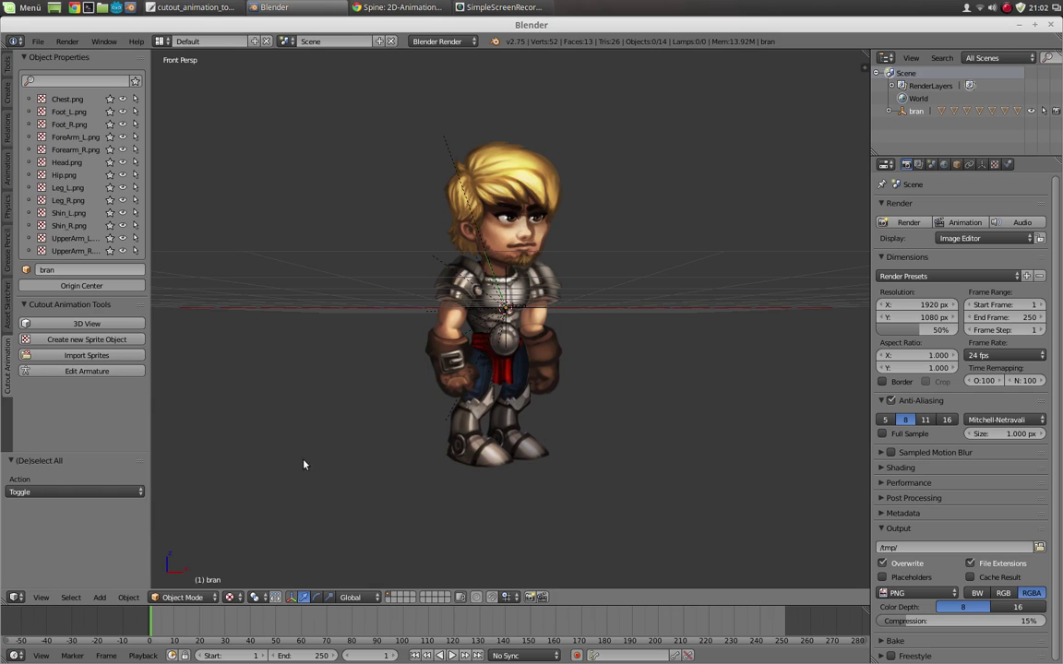
middle_click_drag(327, 451, 350, 369)
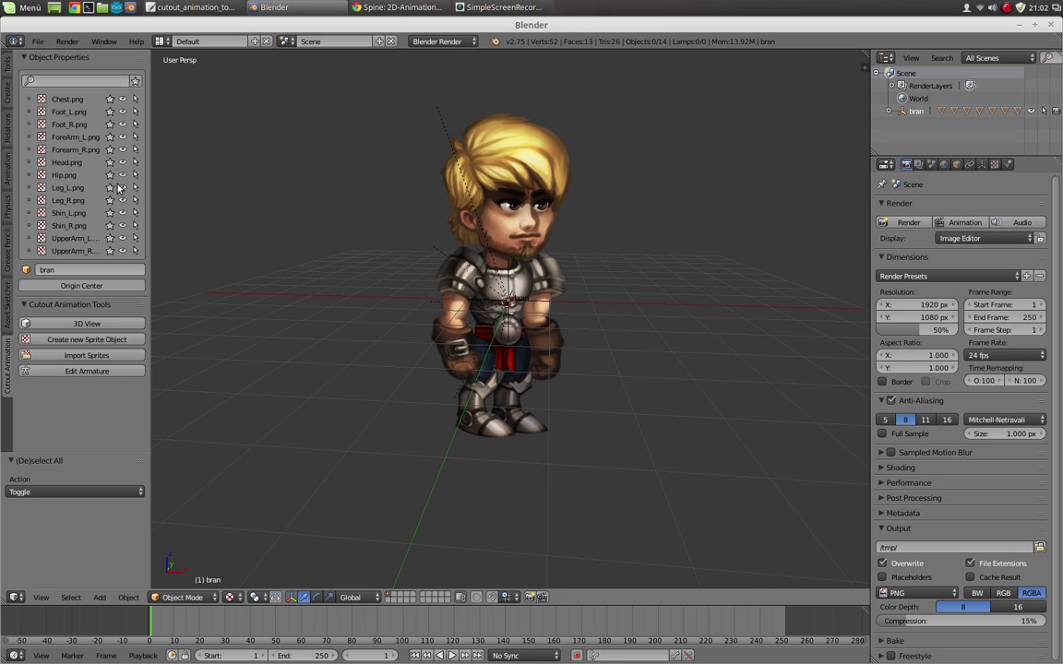
Go through the sprite list and toggle the visibility of Chest.png off and on.
left_click(65, 110)
left_click(63, 123)
left_click(68, 213)
left_click(72, 238)
left_click(72, 250)
left_click_drag(135, 106, 136, 251)
left_click(123, 98)
left_click(123, 99)
Mark the sprites from Chest.png to Forearm_R.png as favourites, and turn the favourites-only filter on and off.
left_click_drag(110, 103, 110, 148)
left_click(134, 82)
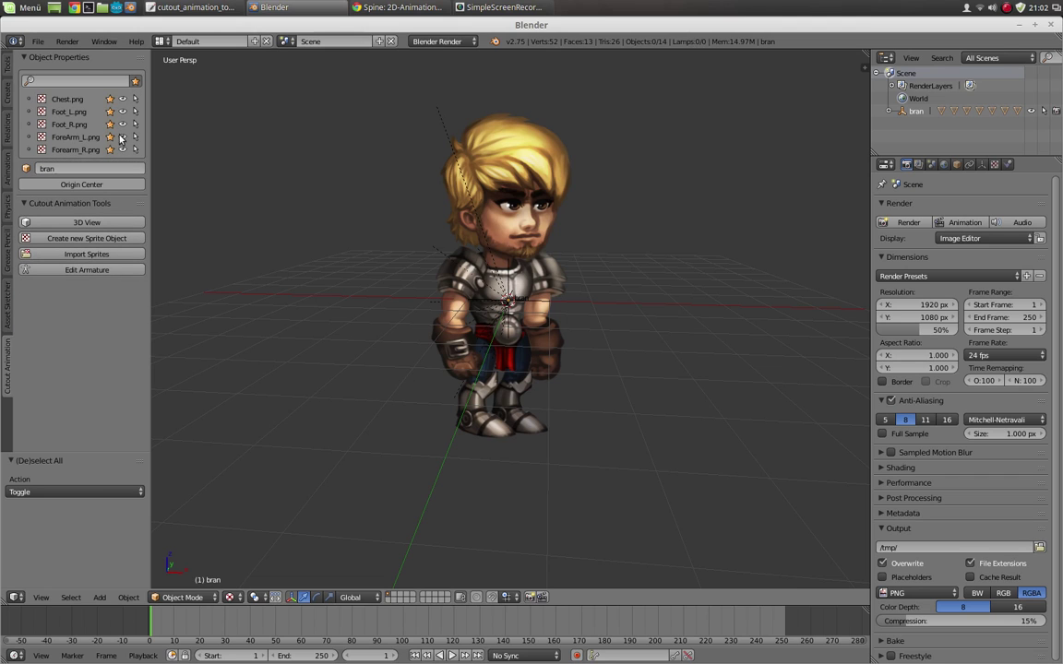
left_click(133, 80)
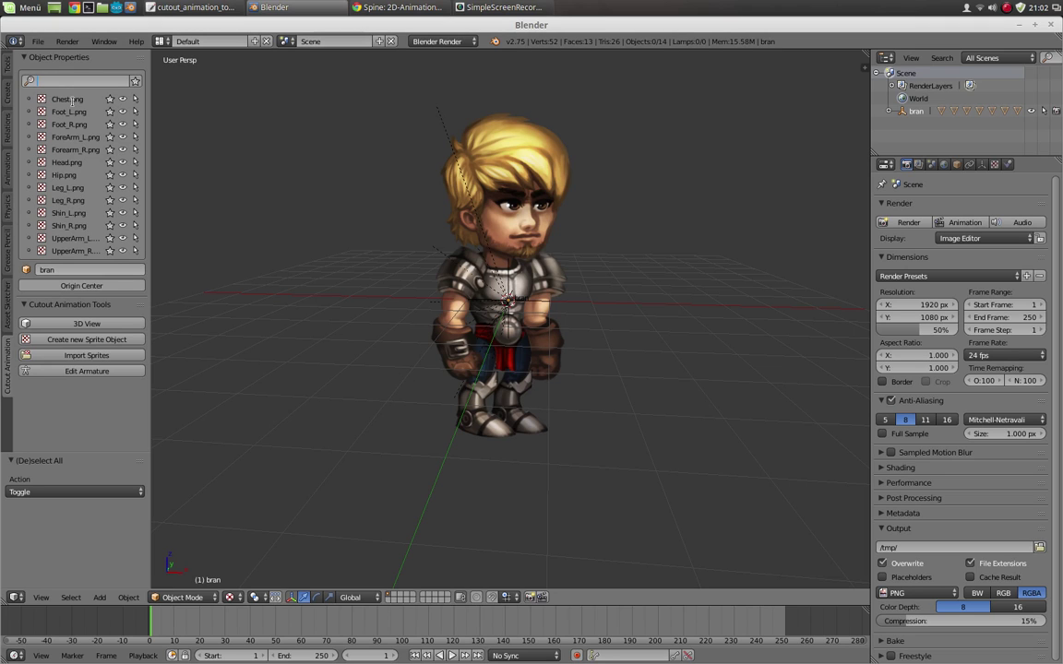
Filter the sprite list by "chest" and by "Chest", and clear the filter.
type("st")
key("Return")
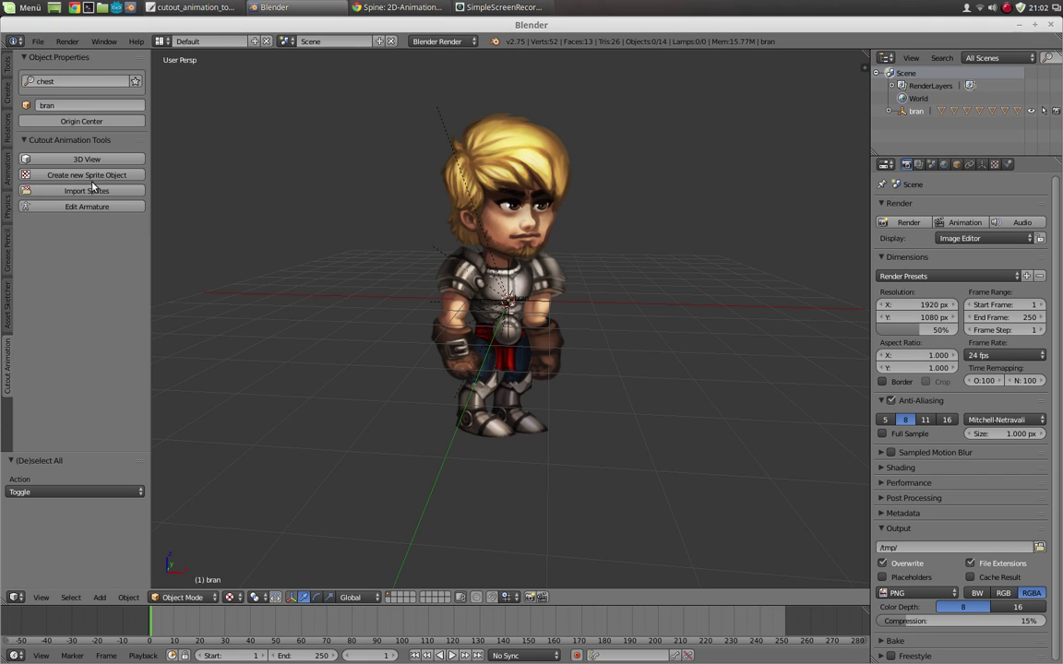
left_click(60, 85)
type("Chest")
key("Return")
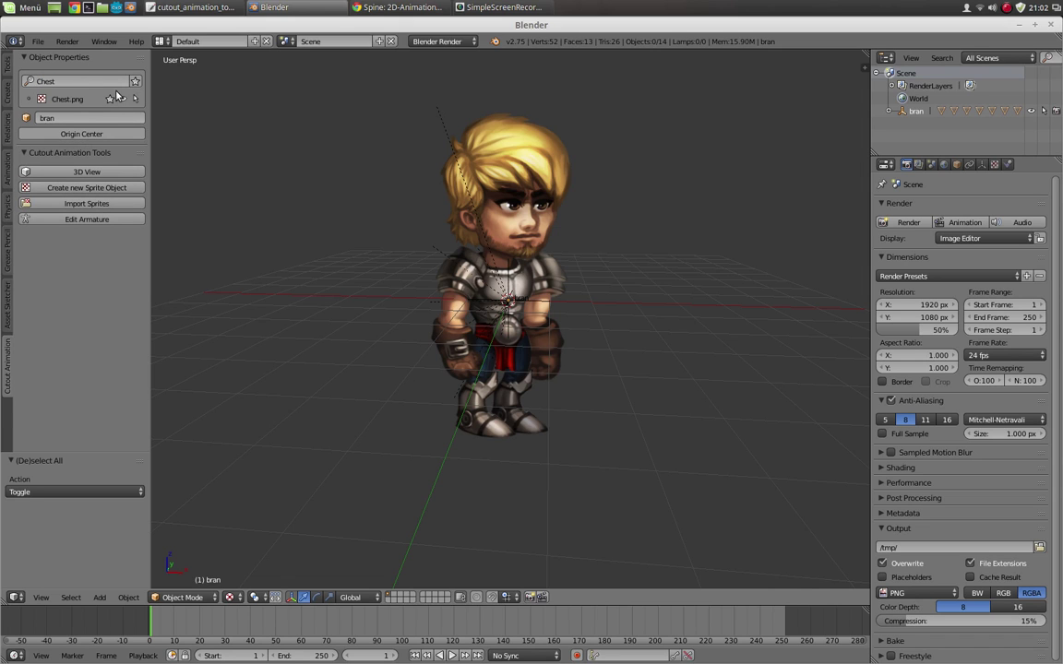
left_click(109, 84)
key("BackSpace")
key("Return")
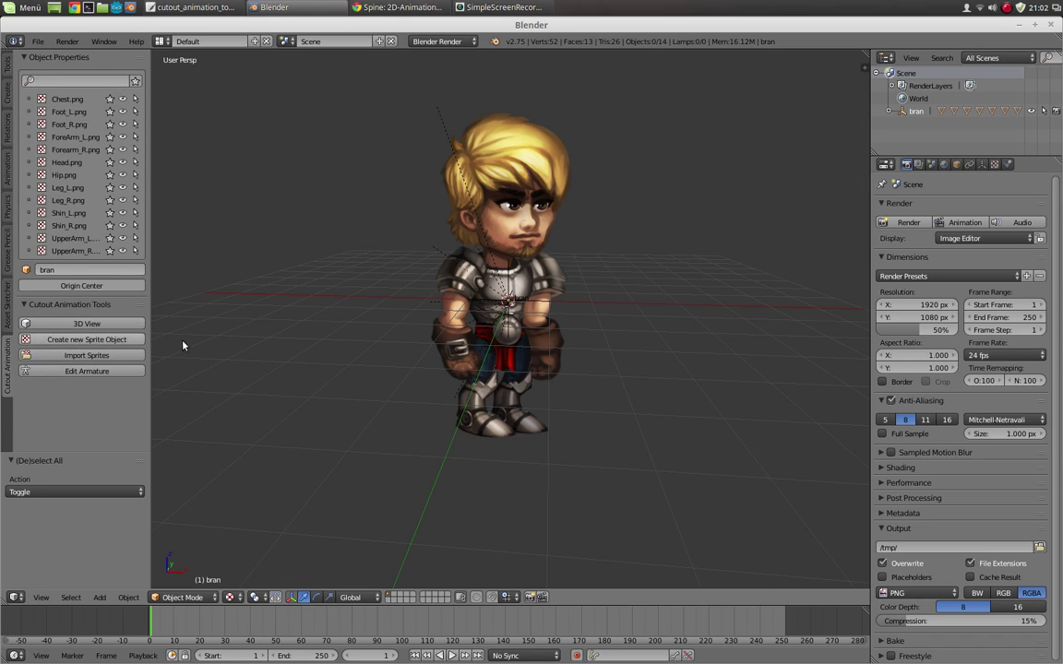
Switch the viewport to 2D view and start editing an armature for the bran sprite object.
middle_click_drag(440, 214, 496, 210)
key("KP_1")
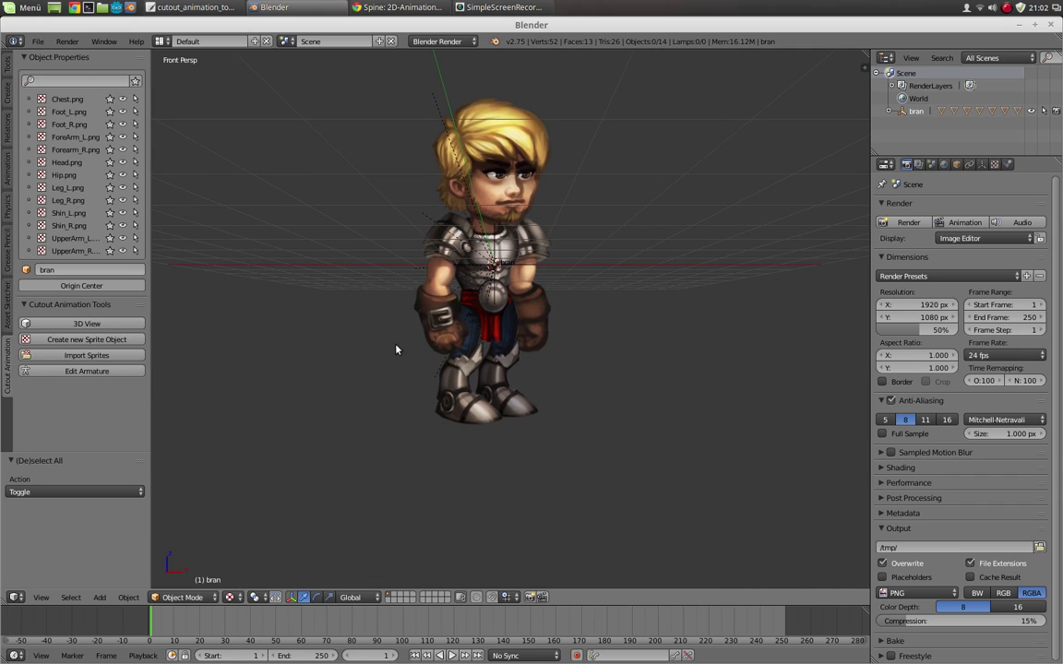
scroll(378, 351, "down", 2)
left_click(86, 323)
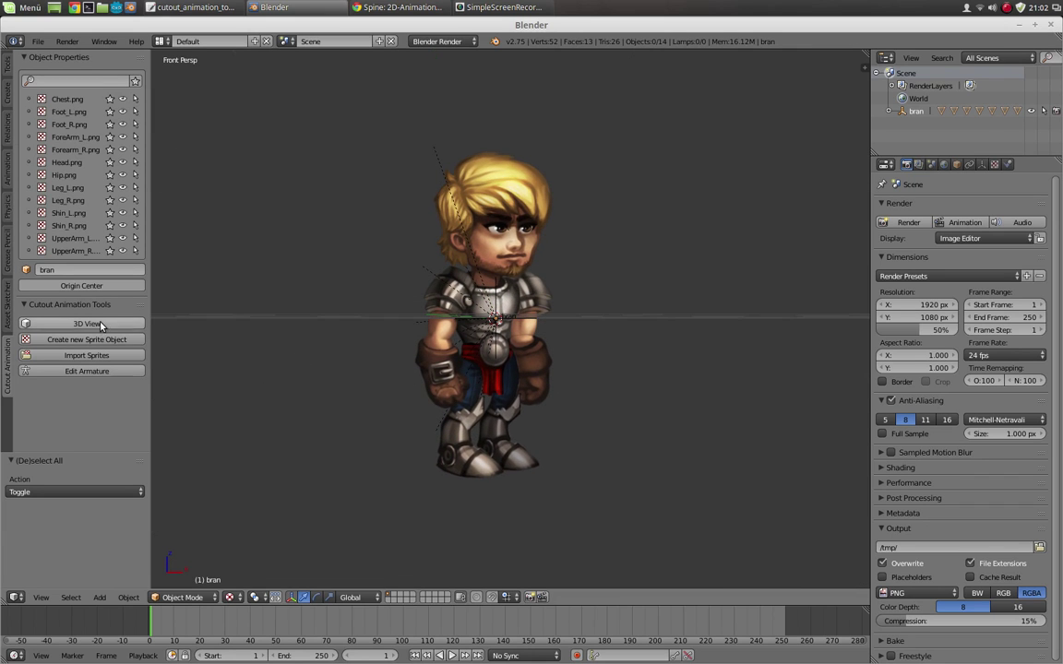
left_click(76, 372)
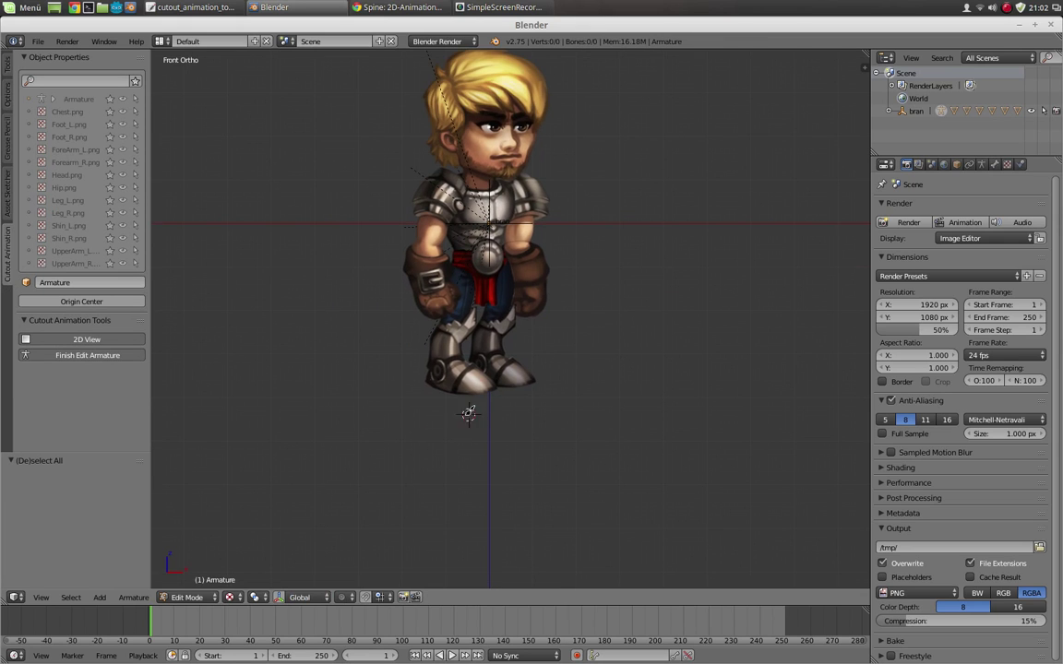
Try drawing a bone beside the character, and delete it.
left_click(480, 411)
mouse_move(460, 409)
left_mouse_down()
mouse_move(569, 409)
mouse_move(644, 325)
left_mouse_up()
mouse_move(652, 299)
left_mouse_down()
mouse_move(750, 296)
mouse_move(748, 424)
left_mouse_up()
mouse_move(715, 473)
left_mouse_down()
mouse_move(634, 513)
mouse_move(497, 506)
left_mouse_up()
mouse_move(754, 249)
left_mouse_down("ctrl")
mouse_move(640, 267)
mouse_move(833, 414)
left_mouse_up("ctrl")
key("x")
Draw a horizontal base bone below the character's feet and shorten it by moving its end along X by -1.262.
left_click_drag(462, 420, 633, 406, "shift")
key("g")
left_click(521, 408)
right_click(641, 408)
key("g")
key("x")
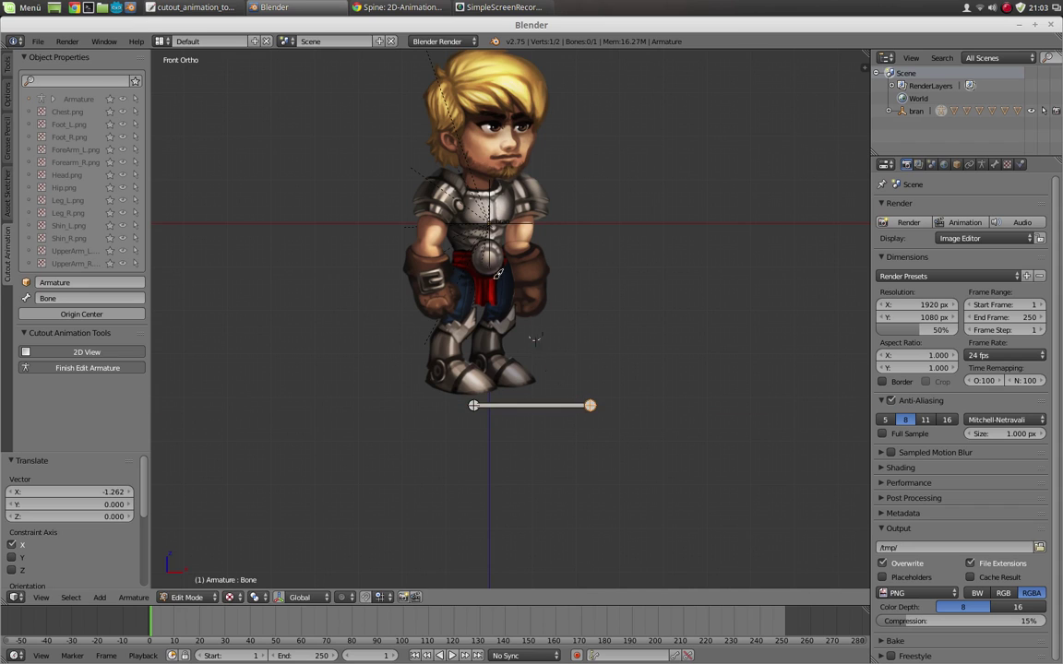
Draw a horizontal bone starting at the belt buckle and delete it again.
left_click(491, 251)
key("shift+a")
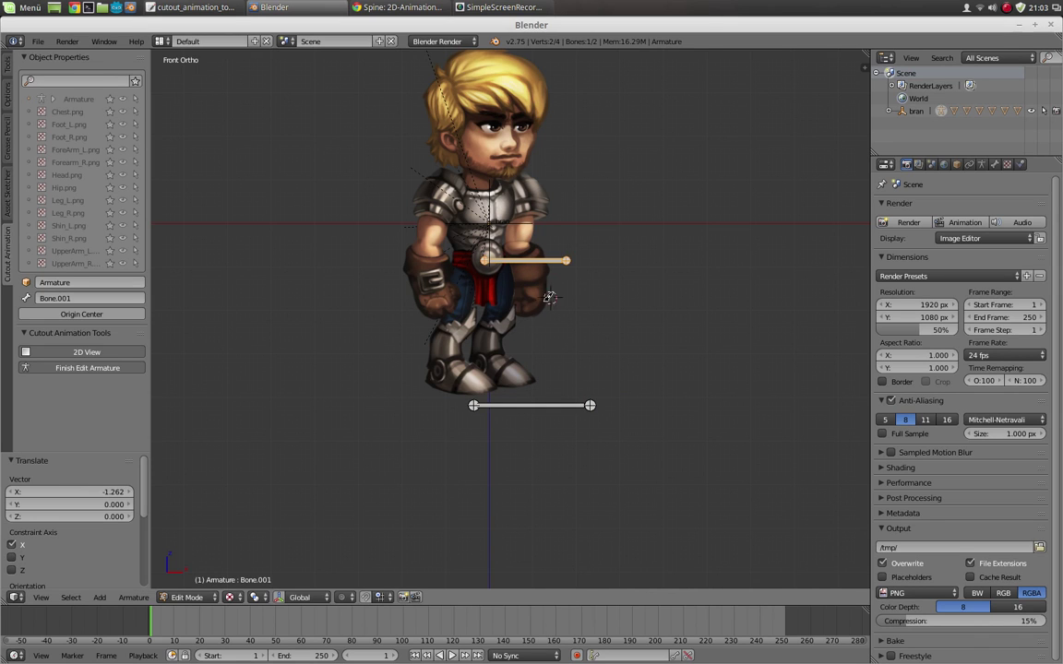
key("x")
With the base bone selected, draw a diagonal child bone beside the character and delete it again.
right_click(520, 404)
left_click_drag(584, 342, 654, 279)
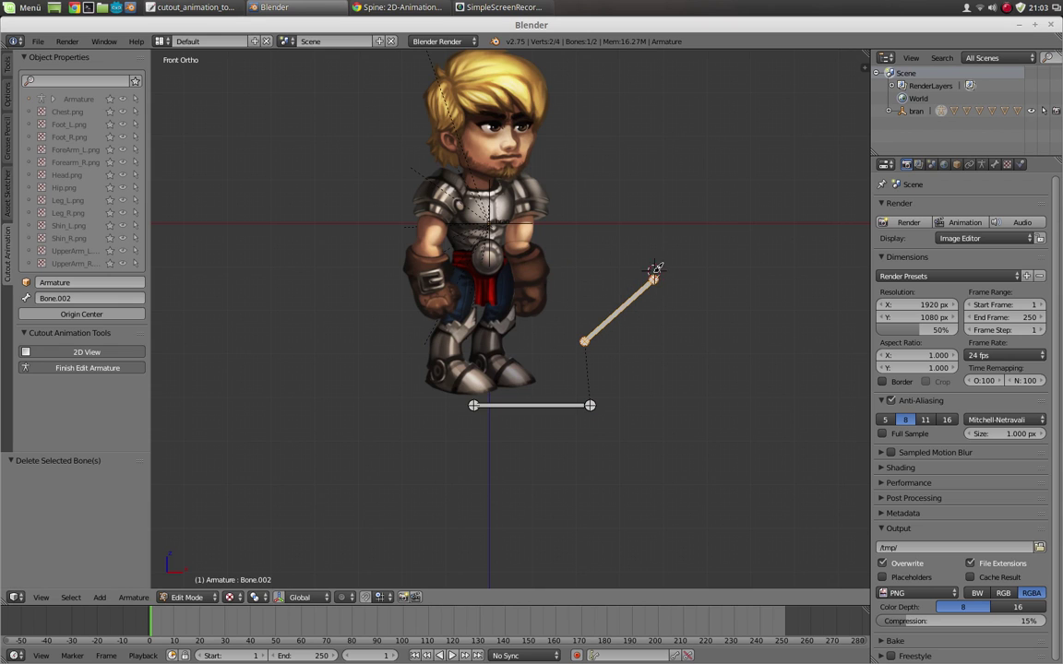
left_click(533, 398)
key("x")
left_click(628, 314)
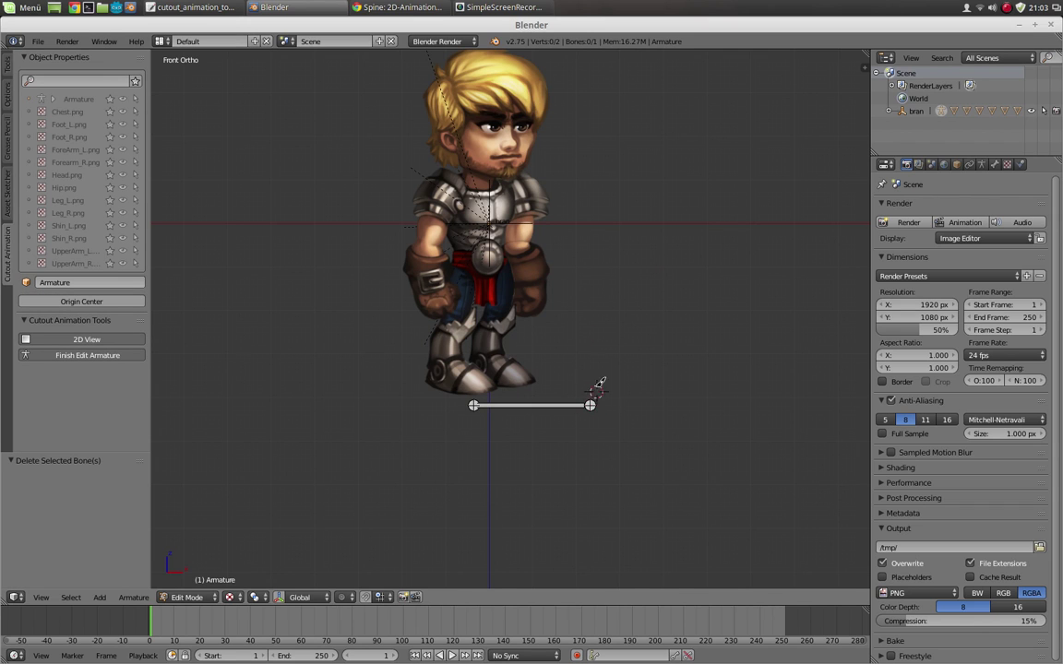
Draw a horizontal hip bone from the belt buckle and a thigh bone down the front leg to the knee.
left_click_drag(483, 264, 559, 263)
left_click_drag(466, 263, 456, 323)
Extrude a shin bone from the end of the front leg's thigh bone down to the ankle.
mouse_move(442, 344)
middle_mouse_down("ctrl")
mouse_move(463, 242)
mouse_move(554, 191)
middle_mouse_up("ctrl")
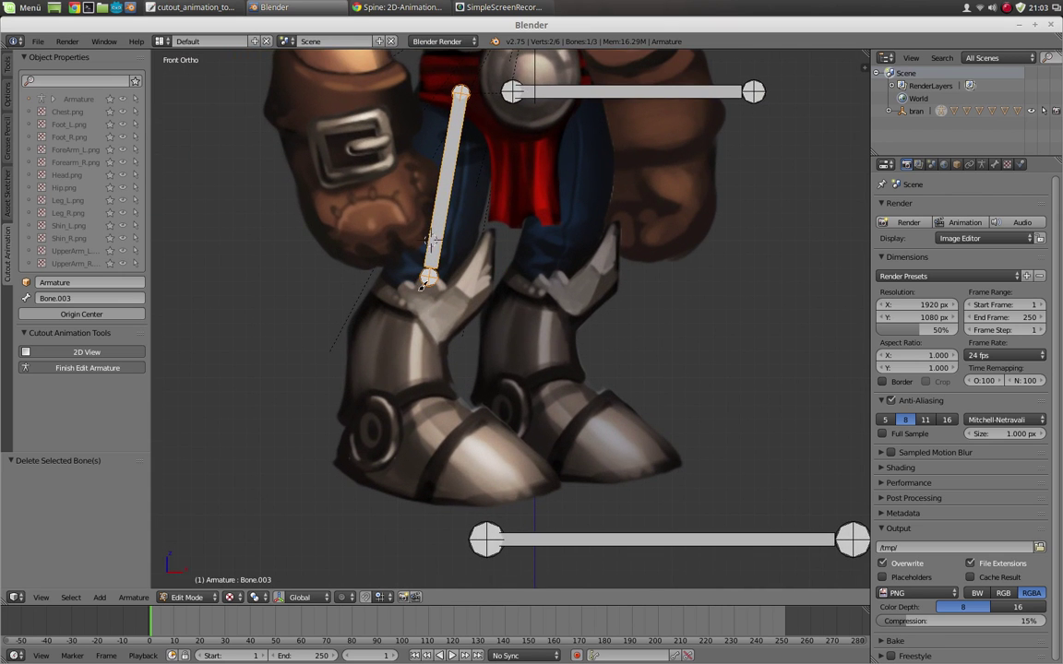
left_click(429, 283)
key("e")
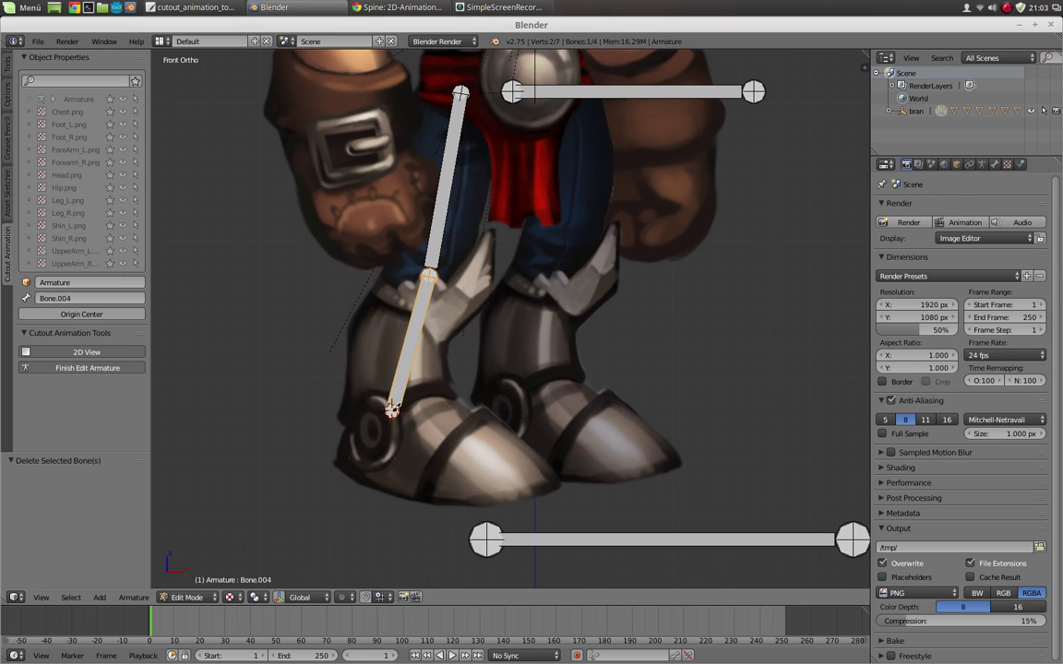
left_click(397, 402)
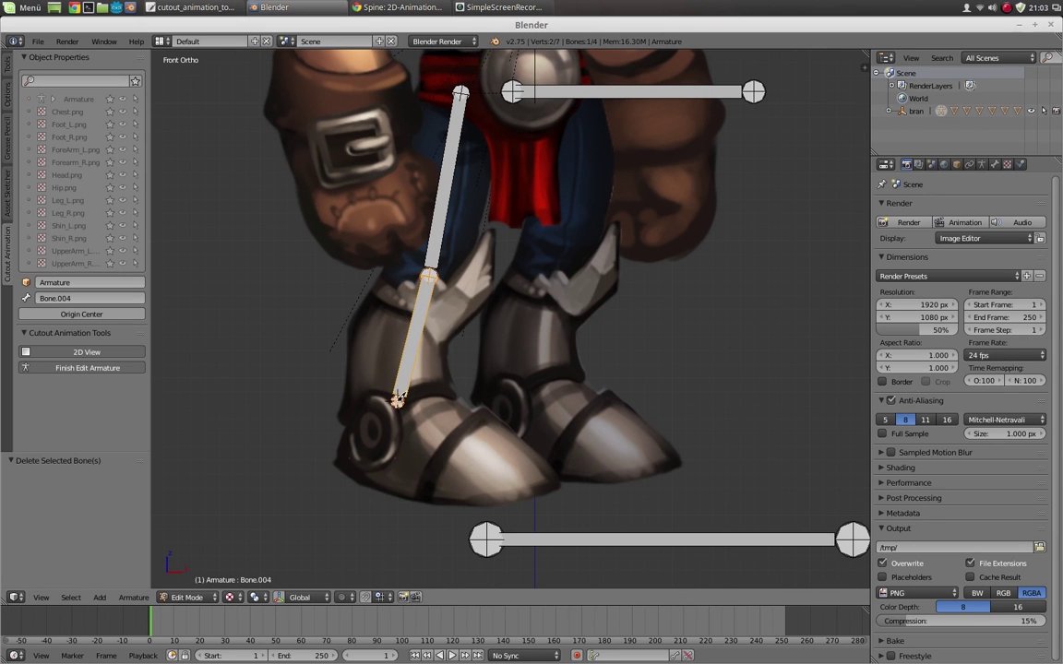
Draw the front foot's bone from ankle to toe, plus the back leg's thigh, shin and foot bones as children of the hip bone.
left_click_drag(399, 401, 514, 476)
right_click(610, 92)
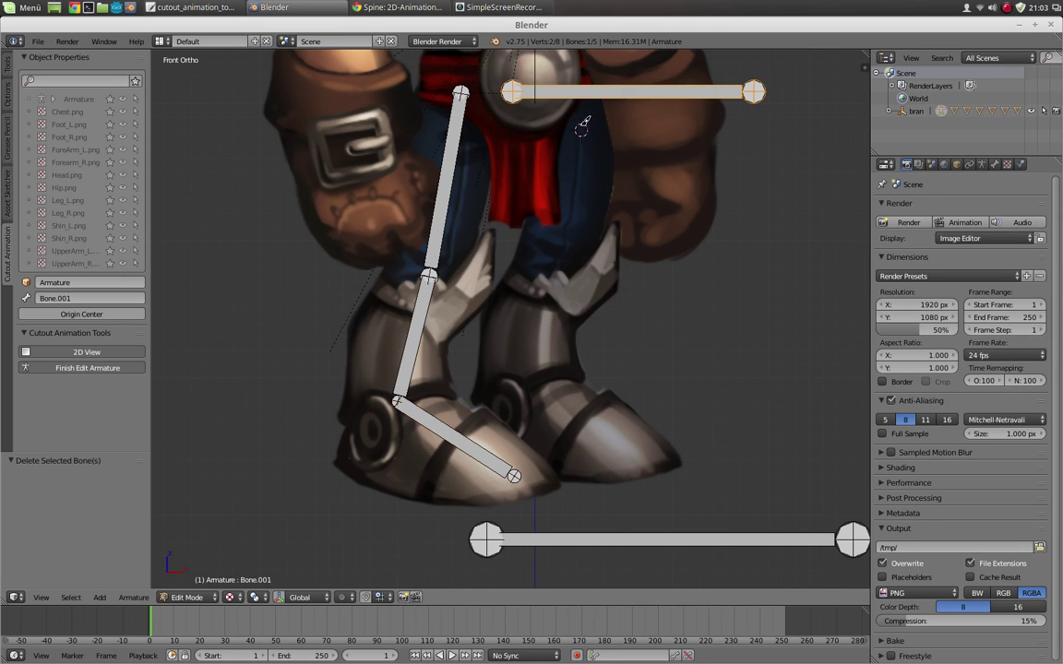
key("a")
left_click(559, 274, "ctrl")
mouse_move(560, 275)
left_mouse_down()
mouse_move(527, 382)
mouse_move(621, 456)
left_mouse_up()
With the hip bone selected, draw a torso bone up to the neck and a head bone up to above the hair.
middle_click_drag(529, 74, 542, 342, "shift")
middle_click_drag(542, 341, 542, 356, "ctrl")
scroll(543, 356, "down", 3)
right_click(522, 324)
left_click_drag(519, 327, 514, 209)
middle_click_drag(513, 186, 505, 309, "shift")
left_click_drag(505, 329, 507, 295)
left_click(512, 111, "ctrl")
Draw upper arm and forearm bones for the front and back arms from the torso bone, and leave armature editing.
middle_click_drag(452, 335, 455, 149, "shift")
left_click(428, 242, "ctrl")
left_click(443, 342, "ctrl")
right_click(515, 180)
mouse_move(569, 158)
left_mouse_down()
mouse_move(566, 242)
mouse_move(582, 334)
left_mouse_up()
middle_click_drag(574, 290, 544, 395, "shift")
key("Tab")
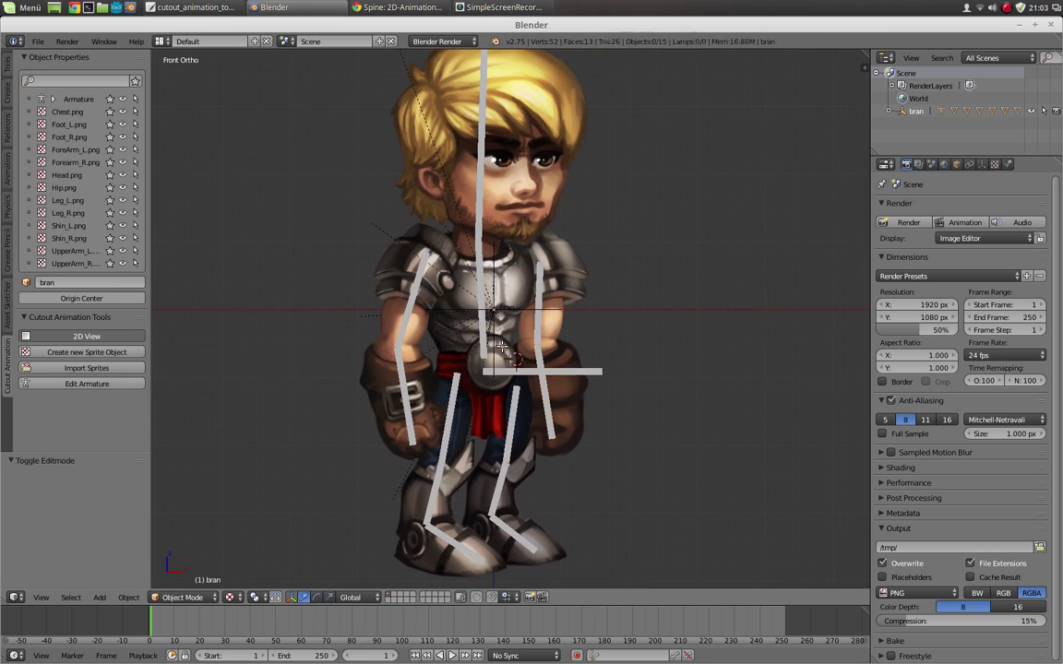
Try rotating the torso and head bones of the armature in Pose Mode.
right_click(424, 253)
key("ctrl+Tab")
right_click(479, 282)
key("r")
right_click(487, 265)
right_click(480, 205)
key("r")
right_click(465, 203)
right_click(495, 380)
middle_click_drag(495, 382, 455, 349, "shift")
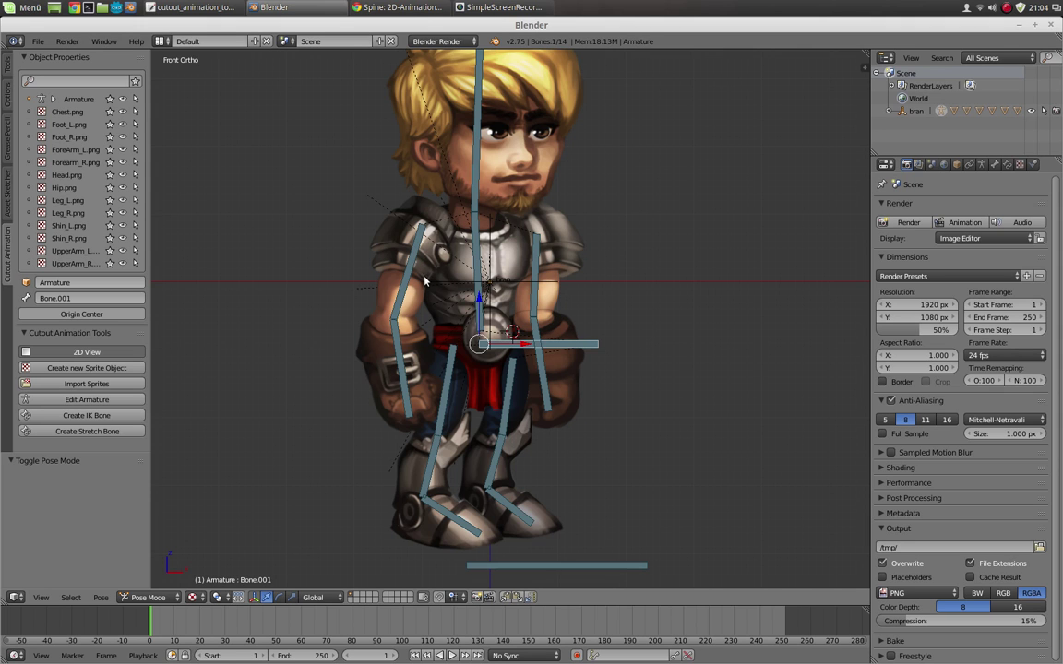
Open the armature for editing and bind the head and chest sprites to the head and torso bones.
left_click(84, 403)
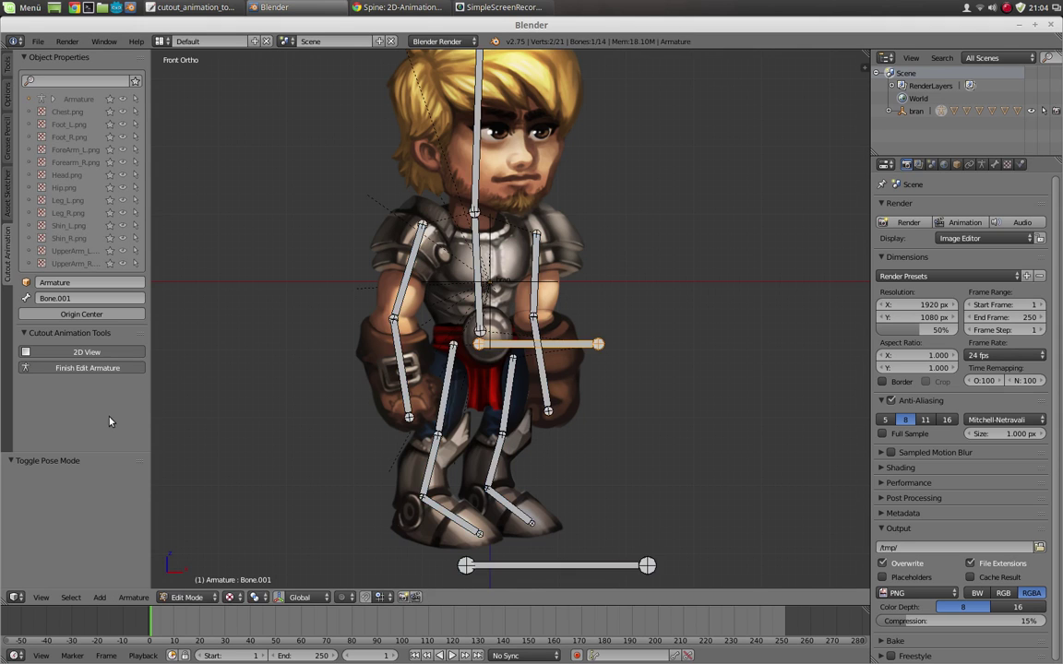
middle_click_drag(499, 282, 447, 240, "shift")
middle_click_drag(422, 107, 422, 227, "shift")
right_click(423, 223)
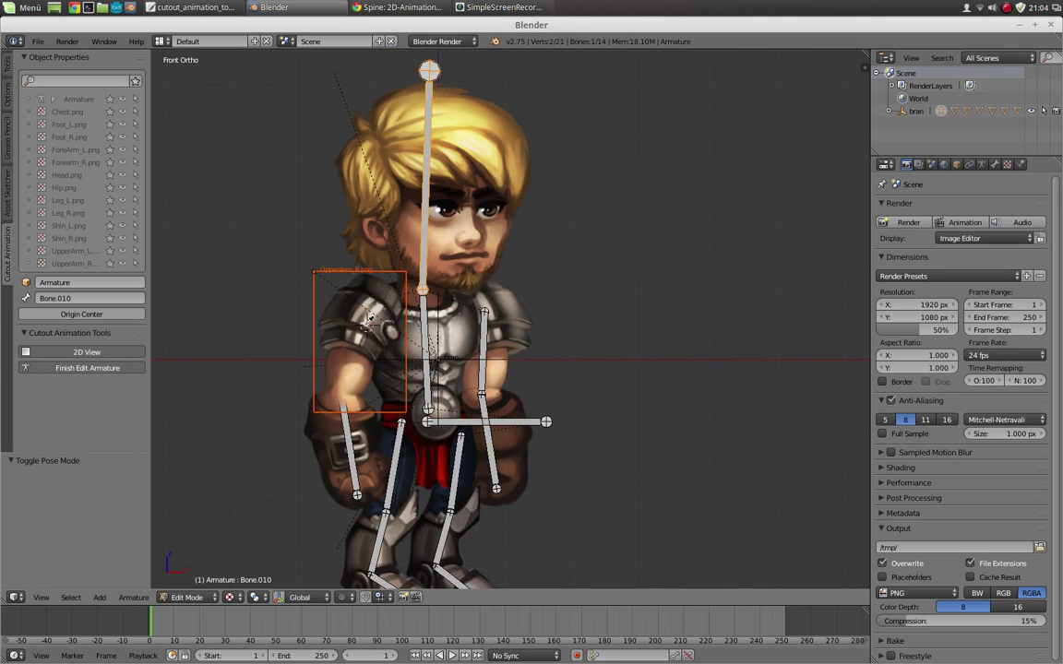
left_click(351, 436)
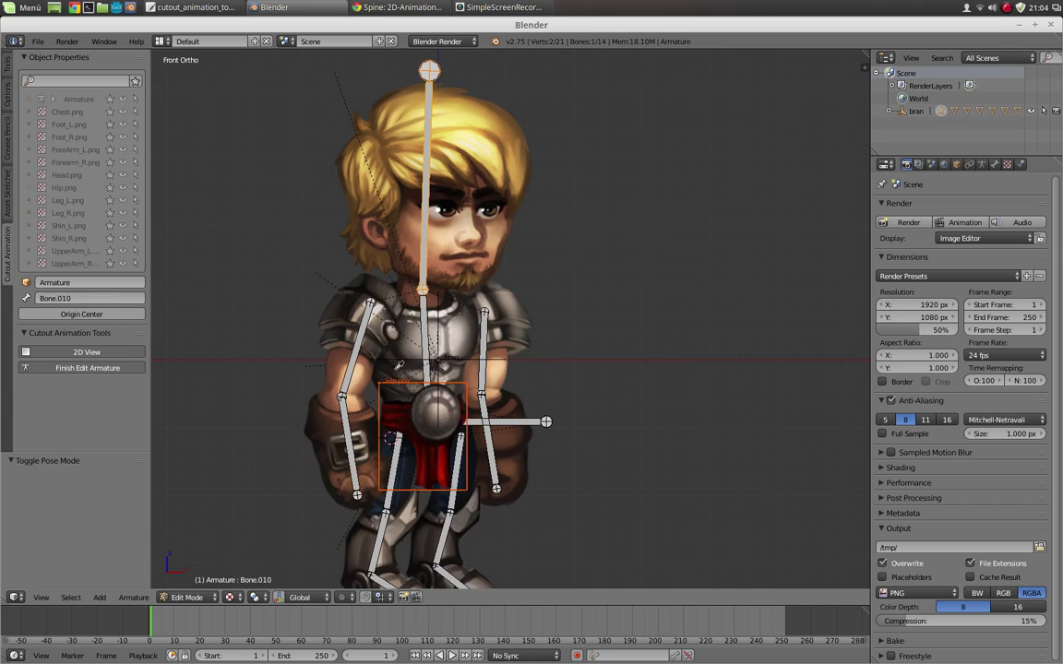
left_click(341, 498)
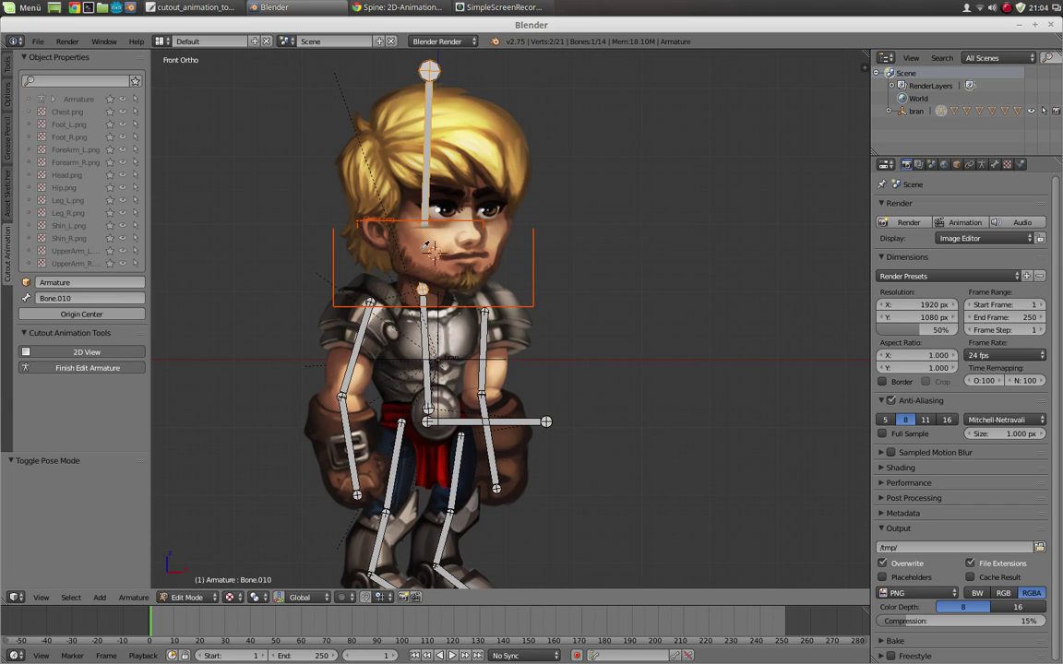
left_click(425, 247)
left_click(435, 214, "alt")
middle_click_drag(406, 286, 420, 224, "shift")
right_click(438, 269)
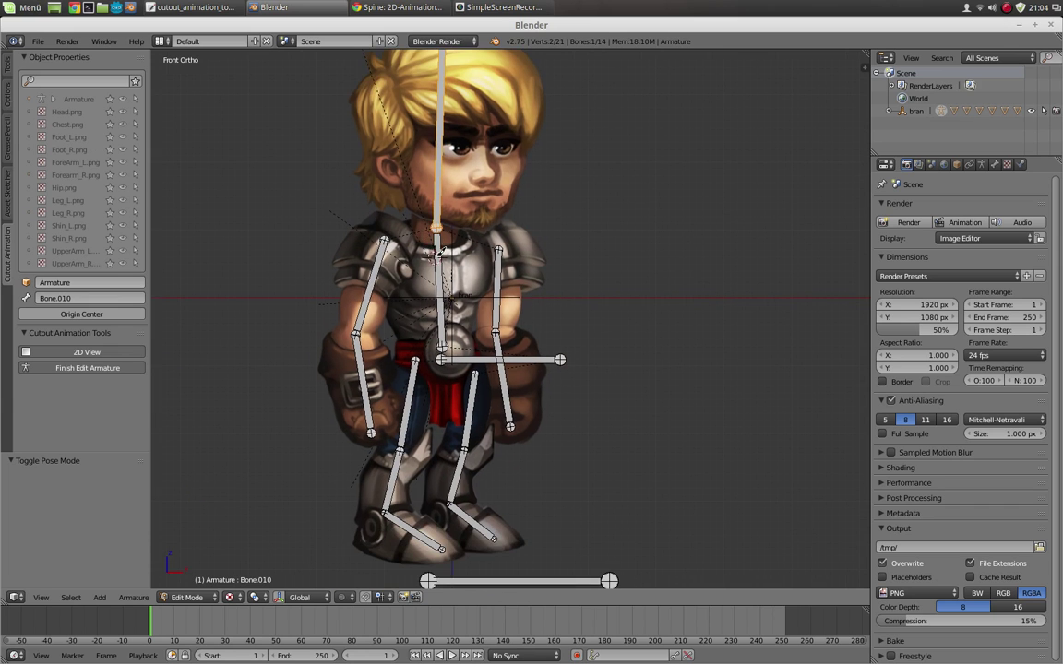
left_click(436, 275, "alt")
Bind the upper arm and forearm sprites of both arms to their matching arm bones.
middle_click_drag(396, 285, 417, 222, "shift")
right_click(397, 218)
left_click(398, 220, "alt")
middle_click_drag(385, 310, 347, 314, "shift")
left_click(481, 231)
middle_click_drag(482, 230, 459, 201, "shift")
left_click(465, 292)
Bind the hip sprite and both legs' thigh, shin and foot sprites to their bones, and finish editing the armature.
left_click(394, 279)
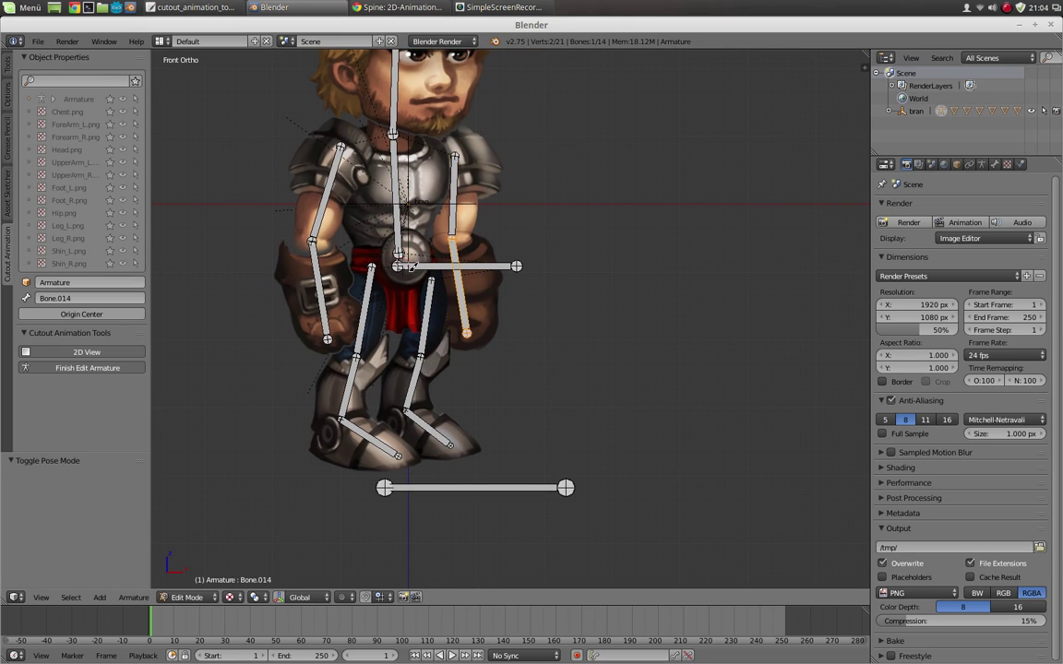
left_click(353, 366)
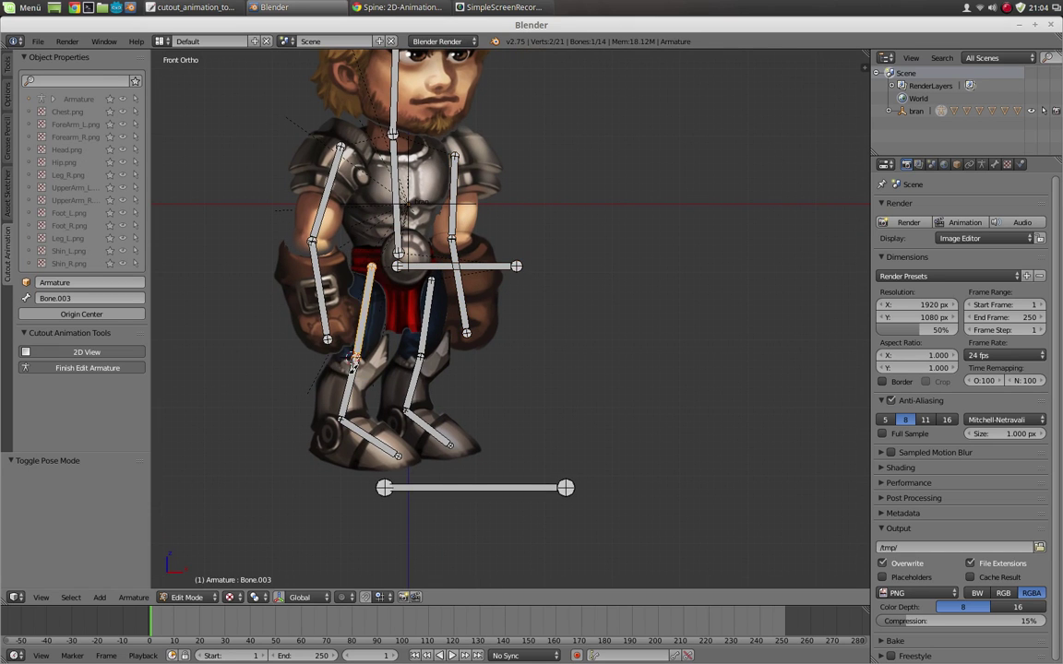
middle_click_drag(354, 369, 387, 308, "shift")
right_click(382, 330)
left_click(382, 331, "alt")
right_click(392, 367)
left_click(394, 368, "alt")
left_click(457, 256)
middle_click_drag(459, 256, 446, 354, "shift")
key("Tab")
Try rotating the back forearm bone, and swing the back upper arm bone outward by about 43°.
right_click(480, 332)
key("r")
right_click(475, 355)
right_click(481, 260)
key("r")
left_click(528, 237)
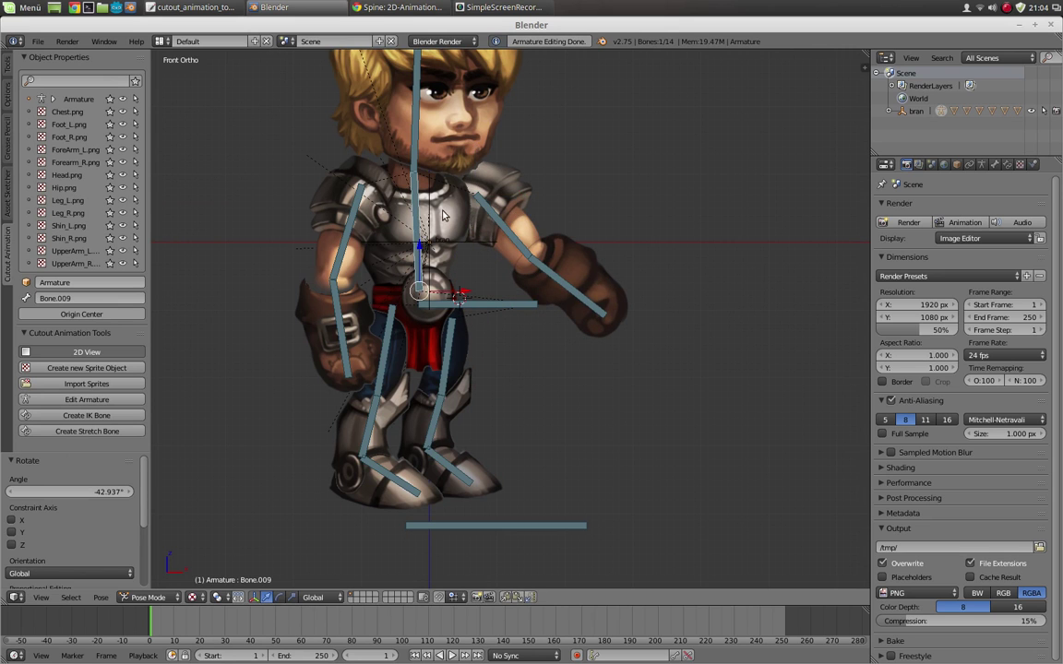
Try rotating the torso bone, swing the front upper arm bone outward by about 27° and rotate its forearm bone.
right_click(424, 221)
key("r")
right_click(443, 217)
right_click(347, 223)
key("r")
left_click(286, 253)
right_click(277, 275)
key("r")
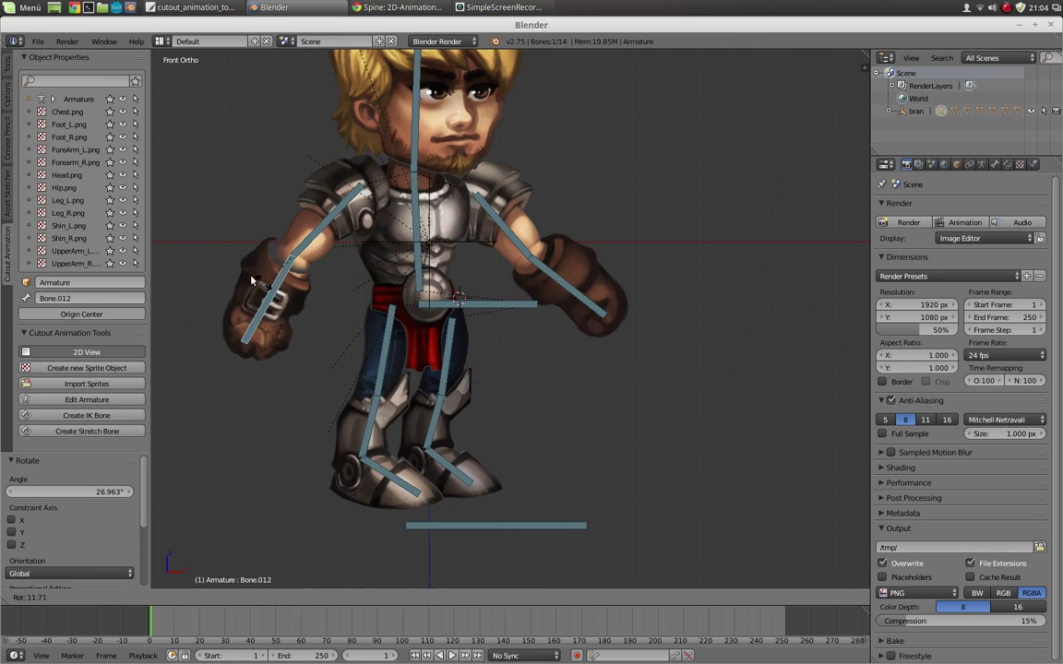
left_click(273, 306)
Try moving the front forearm bone, and rotate it outward by about 29°.
right_click(283, 308)
key("g")
right_click(323, 319)
right_click(290, 305)
key("r")
left_click(266, 326)
Examine the vertex group, Armature modifier and parent of the UpperArm_R.png sprite.
middle_click_drag(337, 290, 326, 386, "shift")
right_click(307, 286)
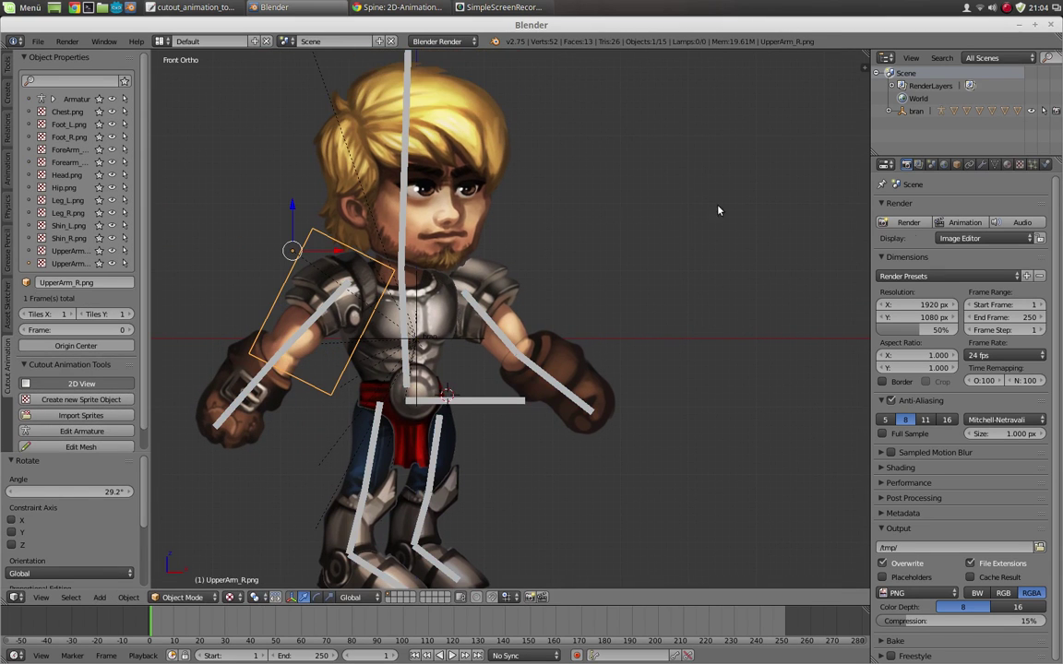
left_click(994, 163)
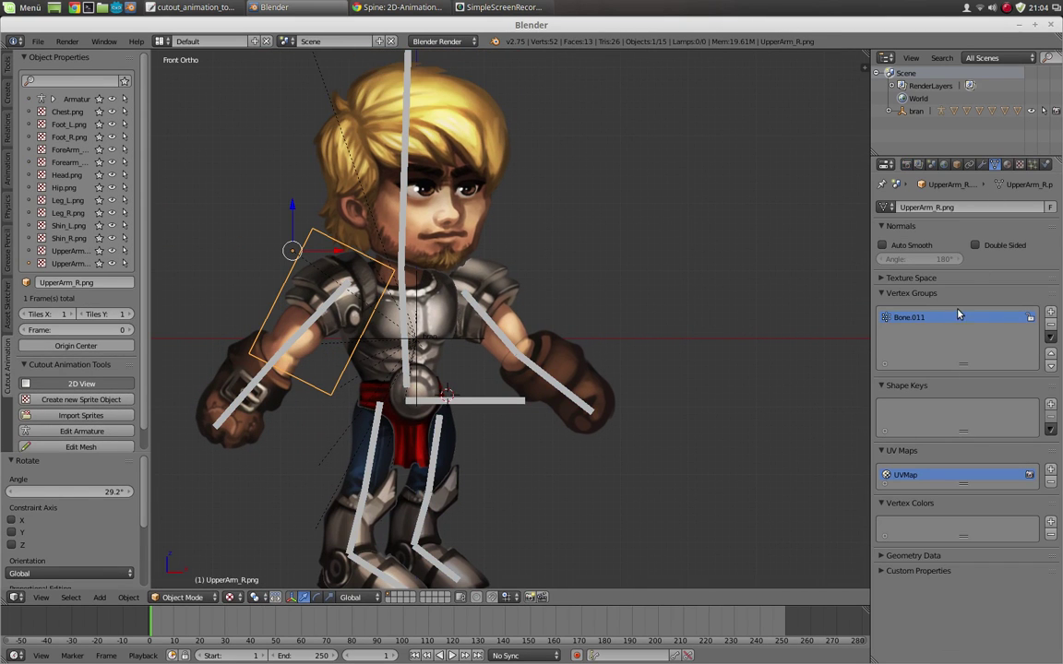
left_click(981, 164)
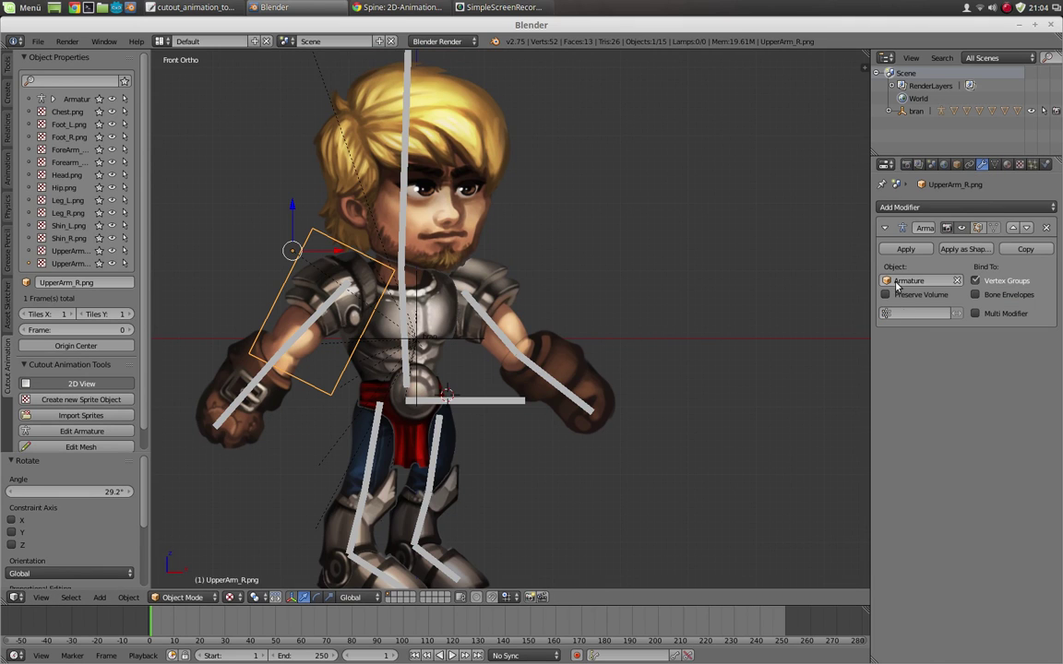
left_click(956, 165)
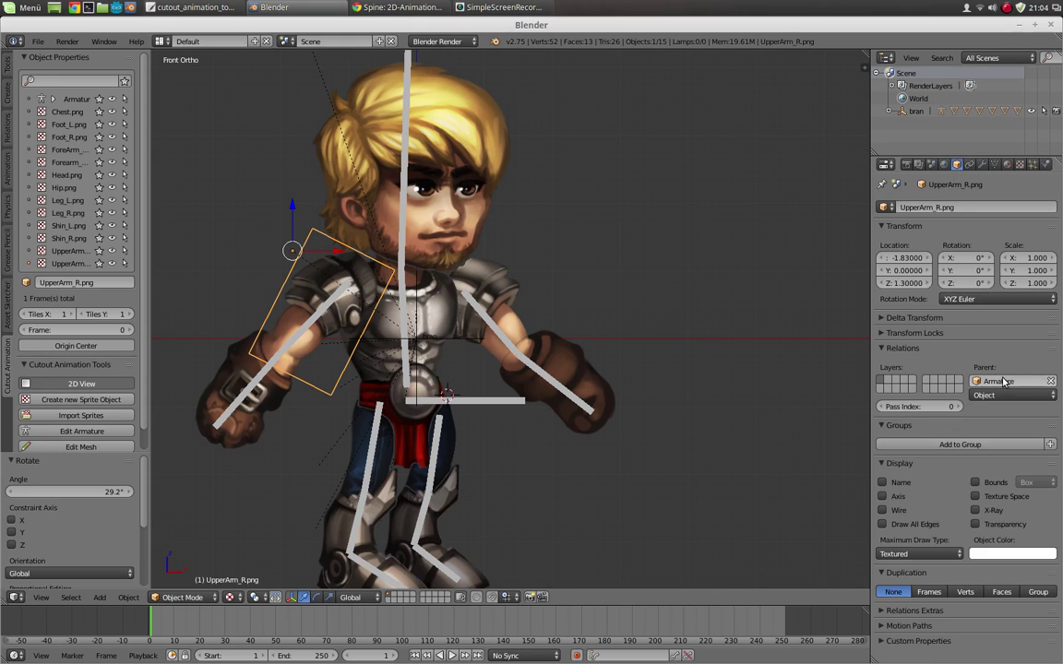
Return to posing the armature and clear the location and rotation of all its bones.
right_click(294, 339)
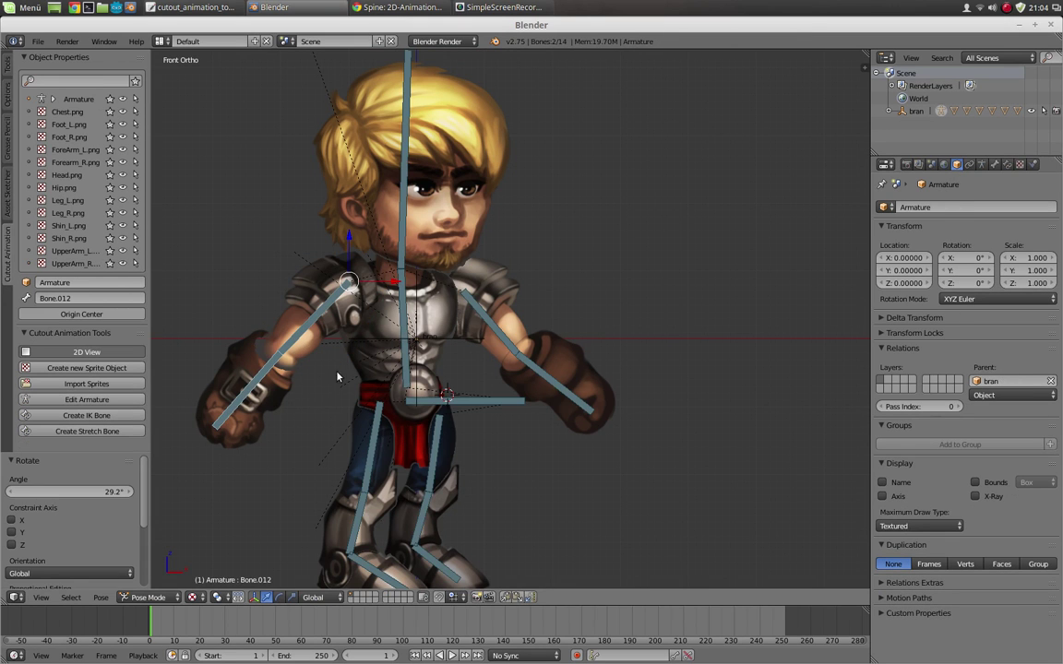
key("a")
key("a")
key("alt+g")
key("alt+r")
Create an IK bone for each leg from its thigh and foot bones.
middle_click_drag(421, 490, 432, 361, "shift")
right_click(445, 340)
right_click(448, 438, "shift")
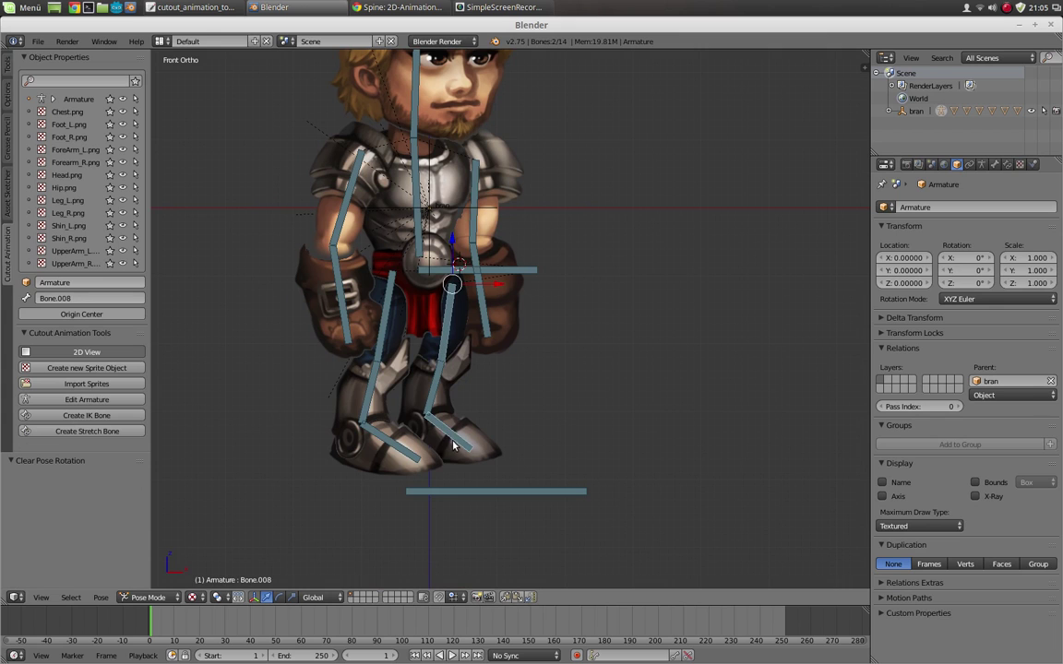
left_click(116, 415)
right_click(388, 319)
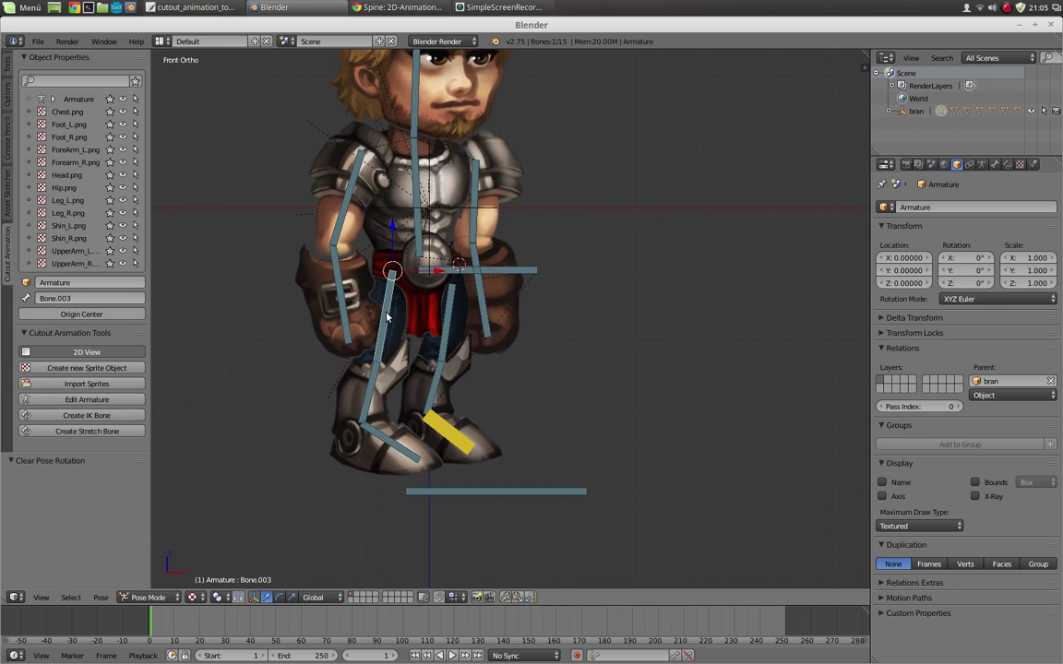
left_click(86, 415)
Try moving the hip bone, and parent it to the horizontal base bone below the feet with Keep Offset.
middle_click_drag(406, 370, 399, 399, "shift")
right_click(439, 299)
key("g")
right_click(446, 295)
scroll(411, 282, "down", 3, "shift")
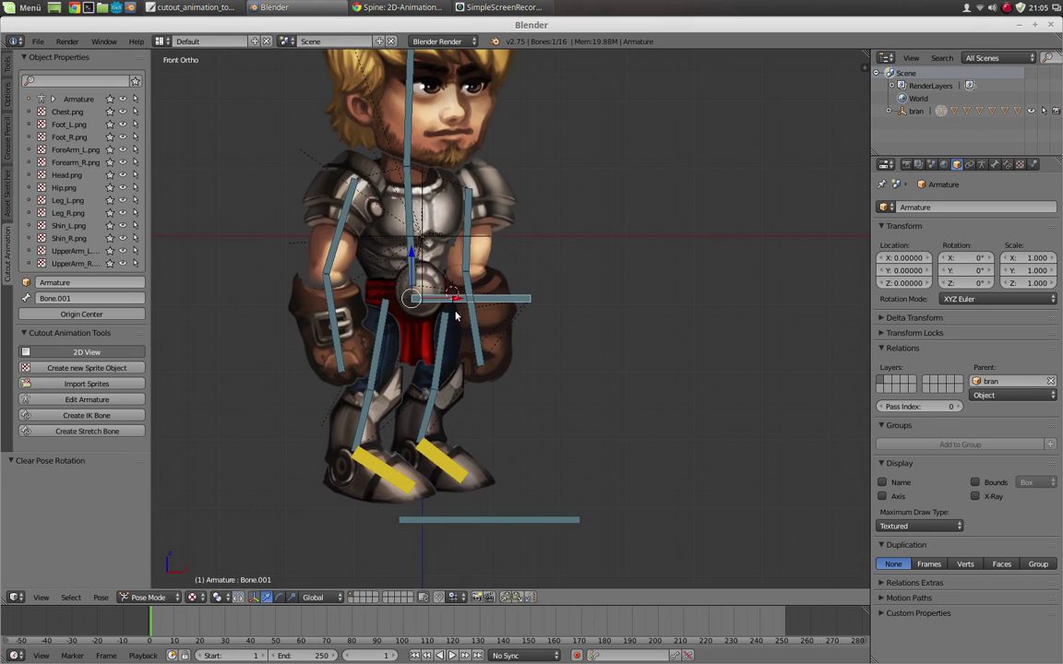
key("Tab")
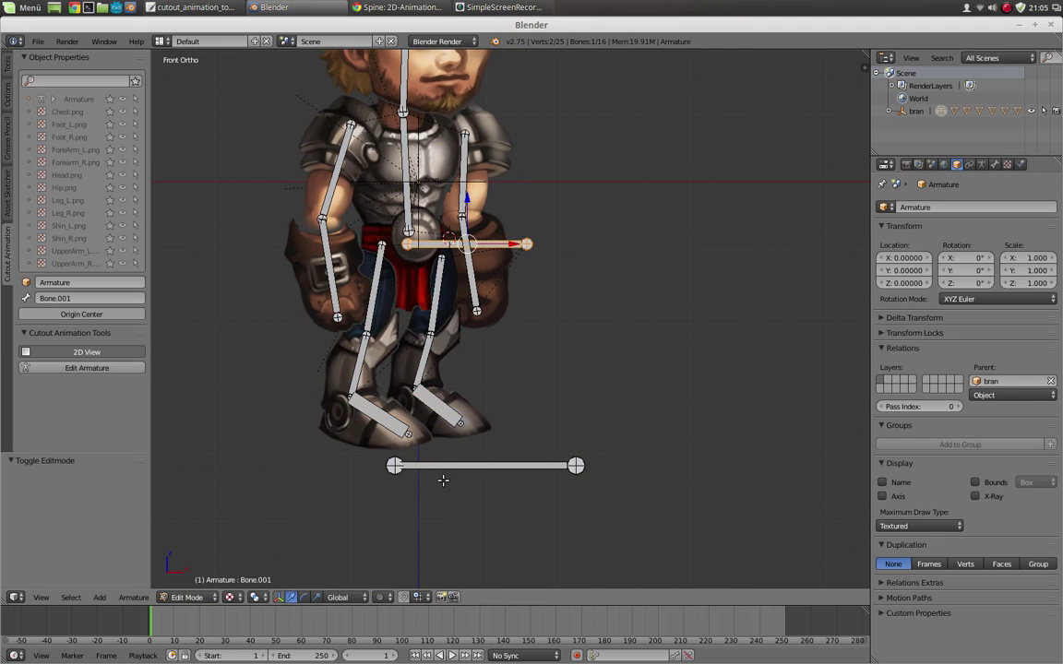
right_click(449, 472, "shift")
key("ctrl+p")
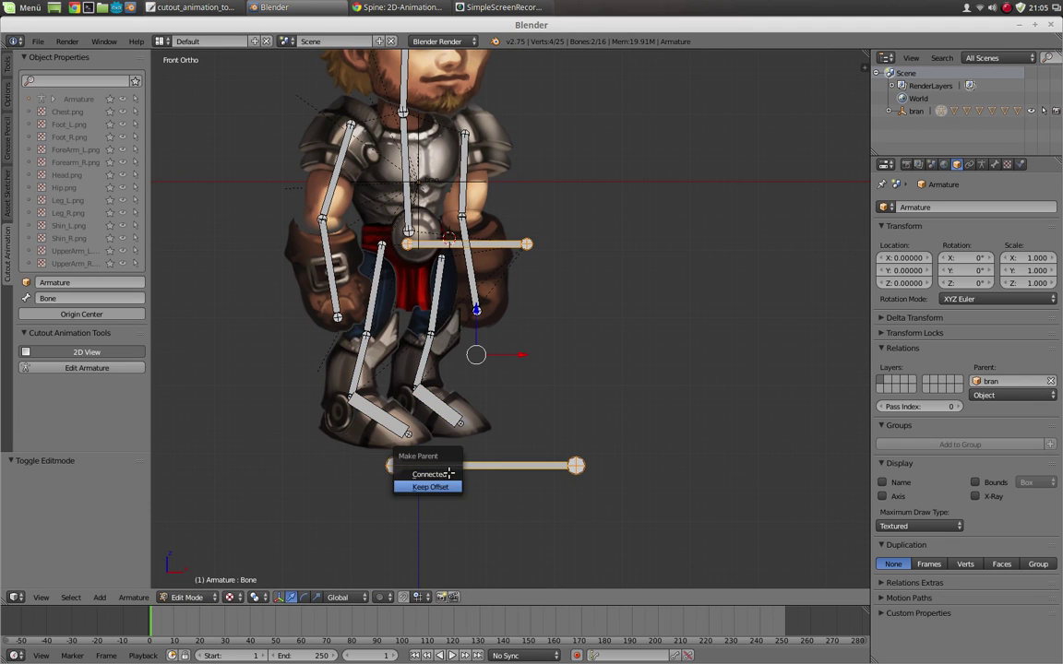
left_click(441, 486)
key("Tab")
Try moving the hip bone again in Pose Mode to test its new parenting.
right_click(452, 245)
key("g")
right_click(457, 238)
Parent both feet's IK bones to the base bone below the feet with Keep Offset, and return to Pose Mode.
right_click(432, 406)
key("Tab")
right_click(394, 422, "shift")
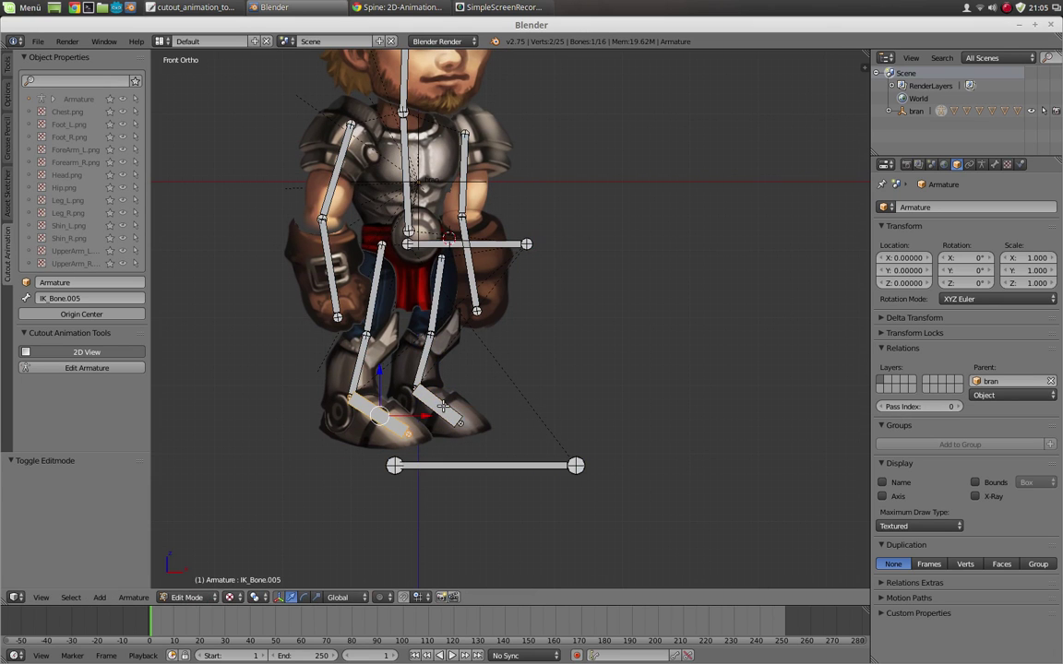
right_click(453, 466, "shift")
key("ctrl+p")
left_click(453, 470)
key("Tab")
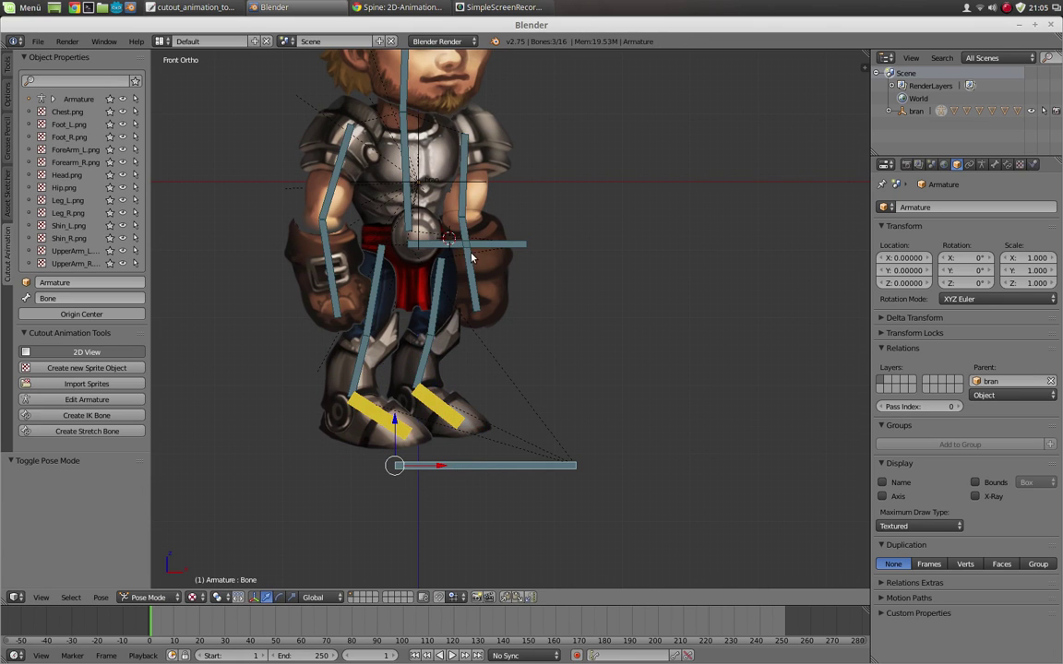
Check the finished leg rig by trying to move the hip bone over the planted feet.
right_click(457, 245)
key("g")
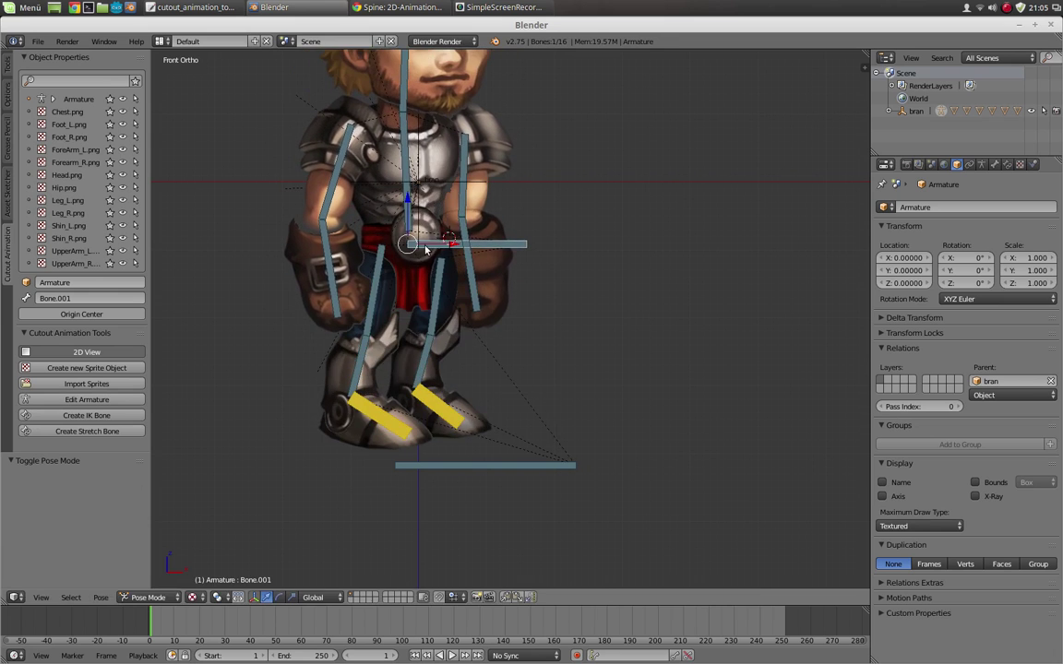
right_click(452, 367)
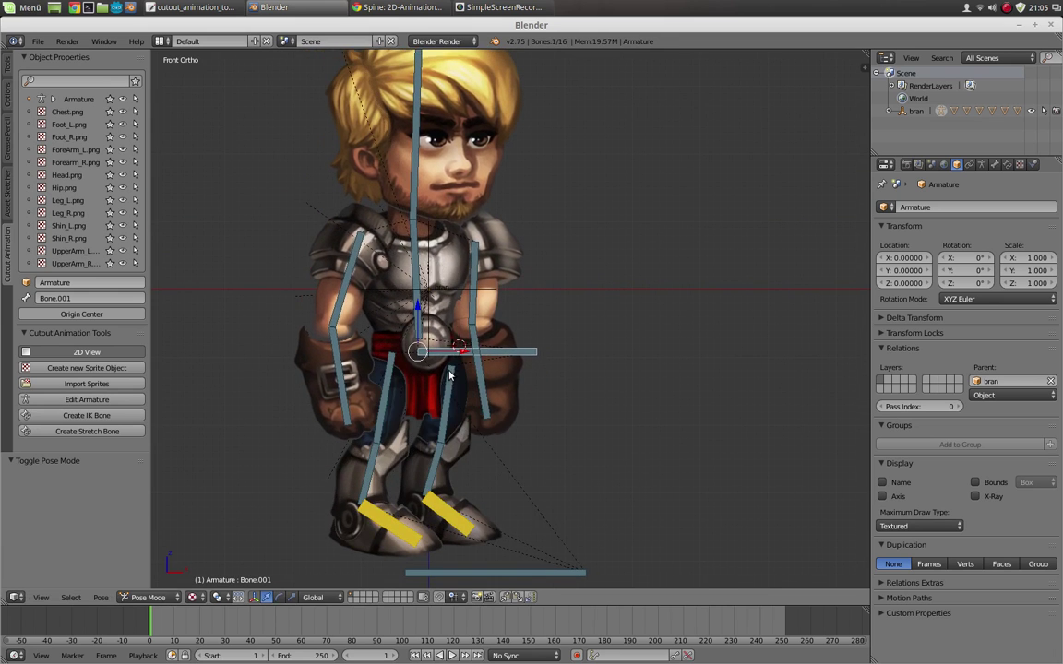
middle_click_drag(441, 293, 458, 373, "shift")
mouse_move(457, 322)
middle_mouse_down("ctrl")
mouse_move(450, 363)
mouse_move(448, 318)
middle_mouse_up("ctrl")
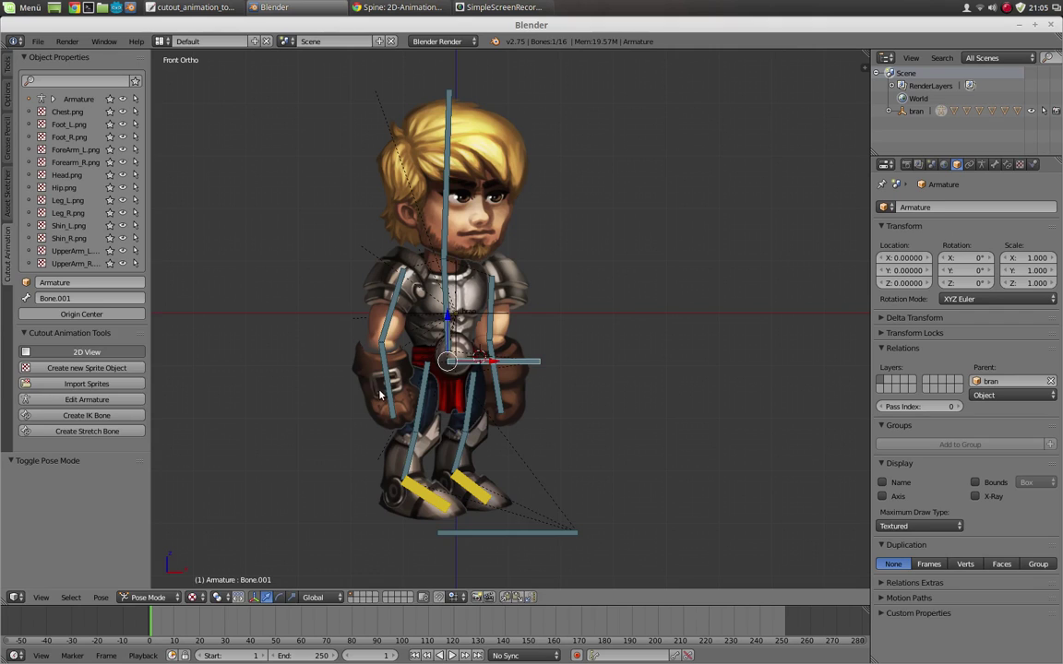
Select the Forearm_R.png sprite and open its mesh for editing.
right_click(379, 409)
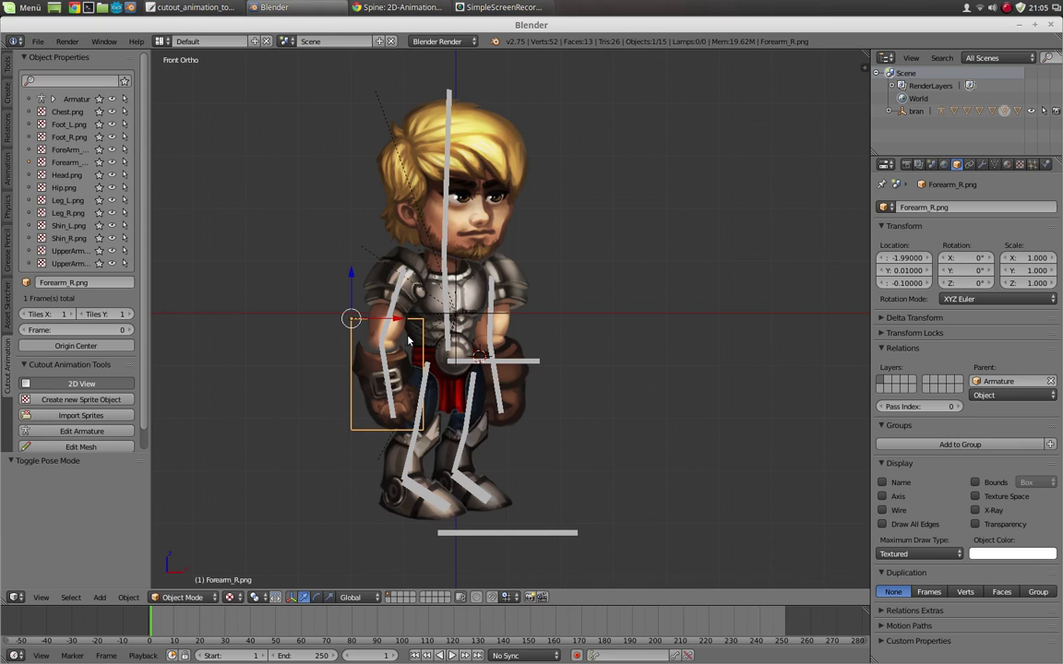
scroll(401, 397, "up", 3)
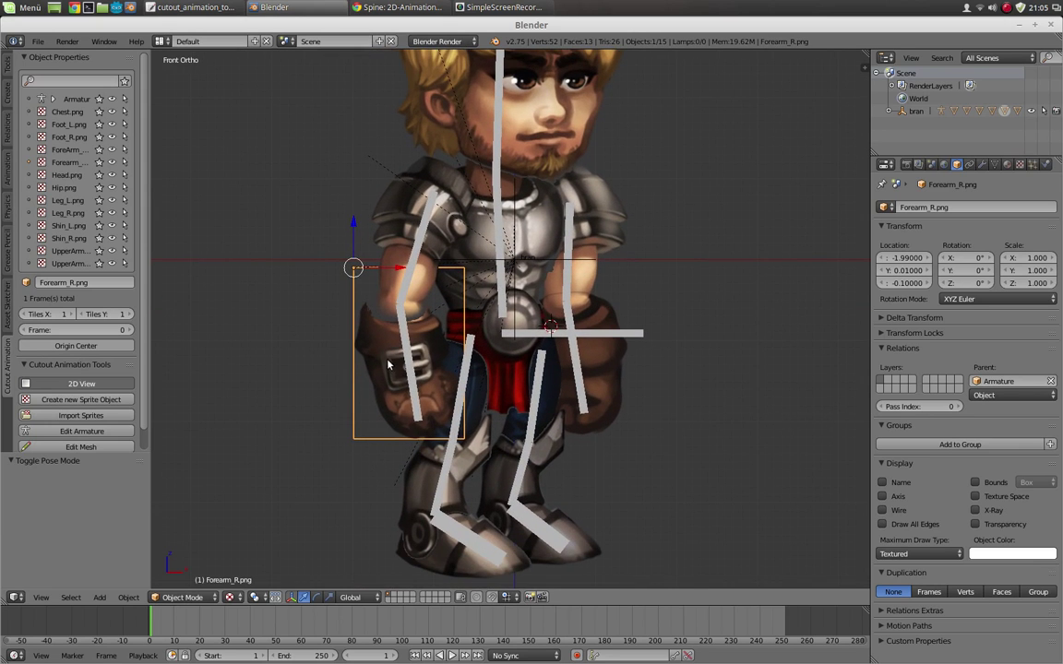
key("g")
right_click(369, 367)
middle_click_drag(406, 395, 403, 339, "shift")
scroll(37, 378, "down", 2)
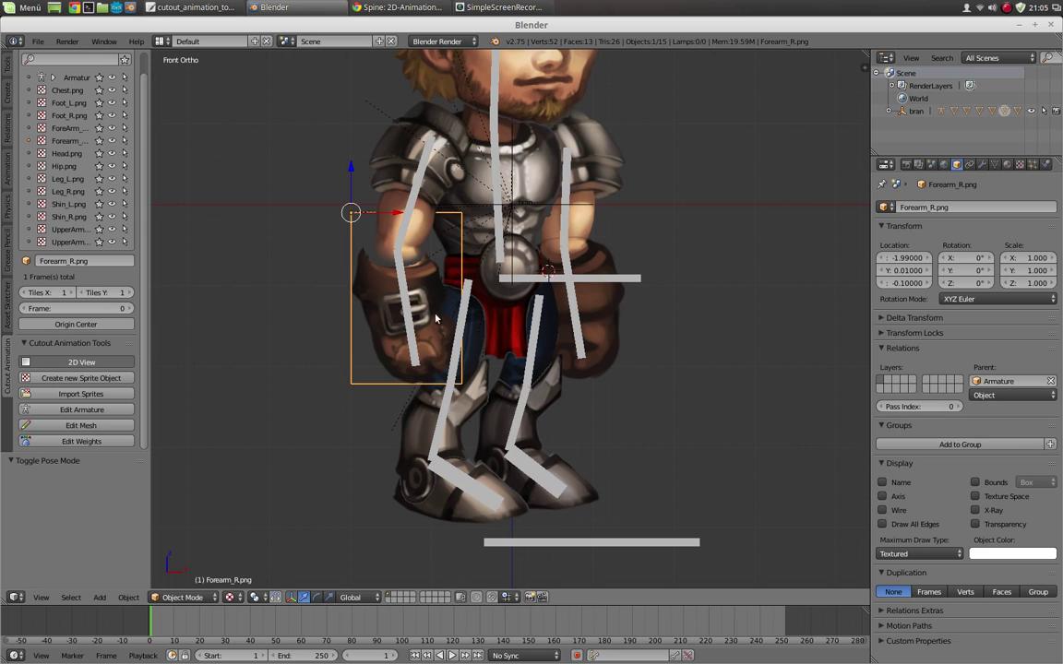
left_click(65, 427)
Draw a closed mesh outline around the painted forearm and glove, keeping it close to the artwork's edge.
mouse_move(371, 135)
left_mouse_down()
mouse_move(325, 233)
mouse_move(319, 280)
left_mouse_up()
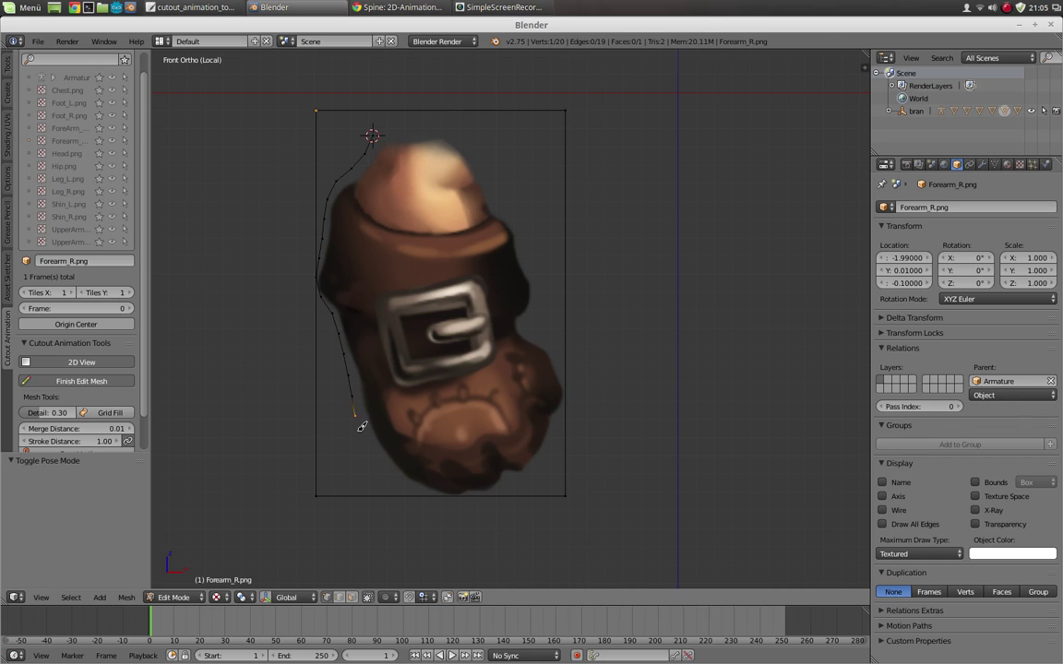
mouse_move(365, 435)
left_mouse_down()
mouse_move(467, 510)
mouse_move(537, 473)
left_mouse_up()
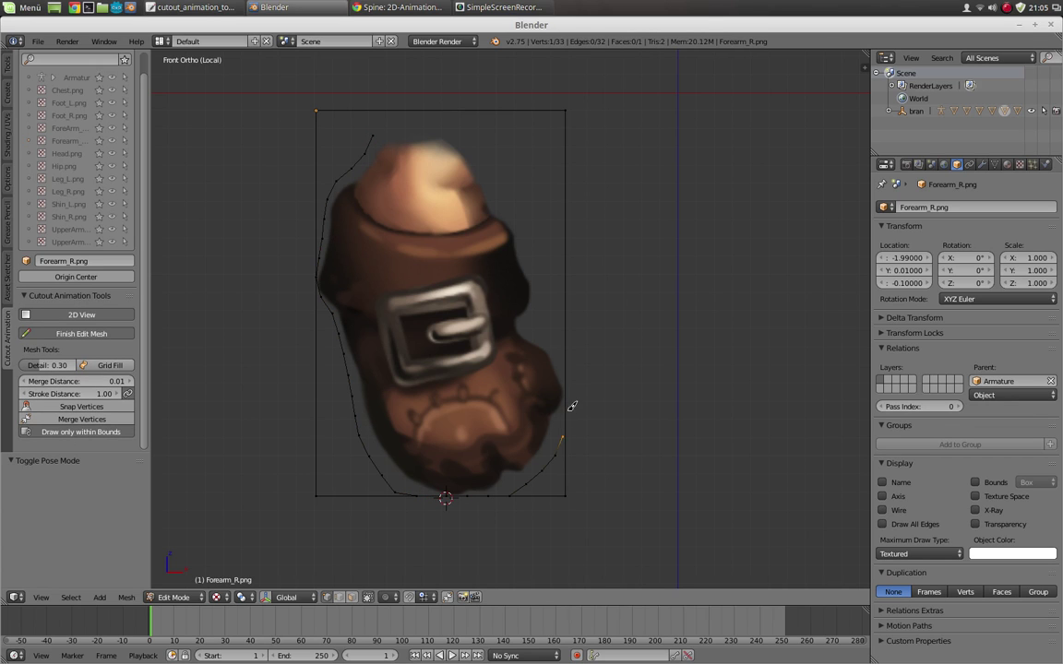
left_click_drag(528, 327, 545, 285)
left_click_drag(529, 230, 480, 131)
left_click(388, 129)
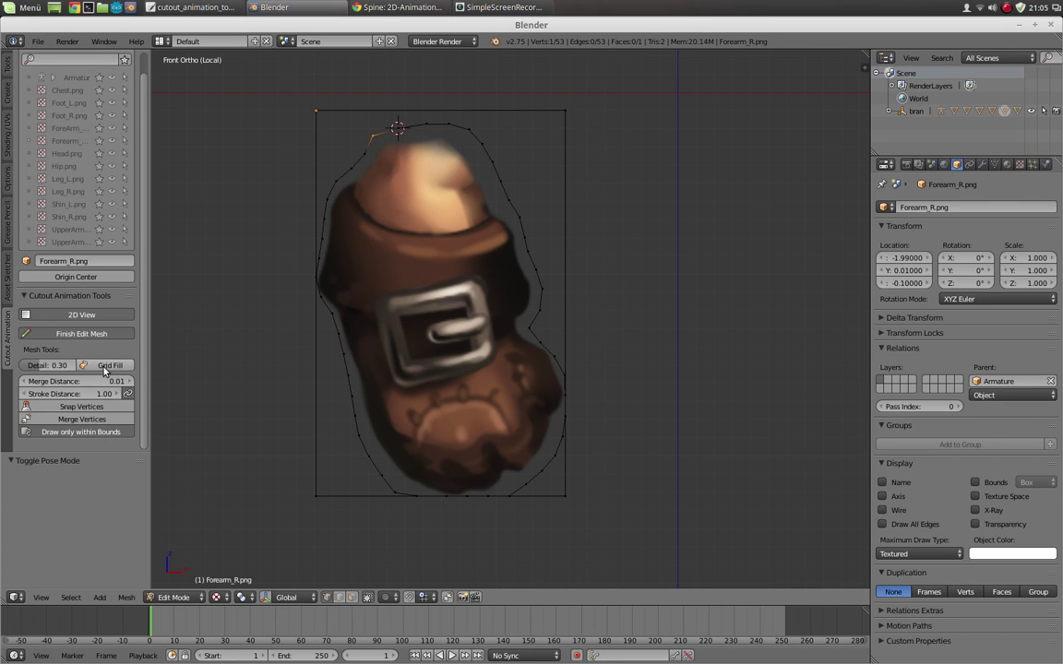
Grid-fill the forearm outline with a detail of 0.30, delete the original rectangular plane, and finish editing the Forearm_R.png mesh.
key("ctrl+l")
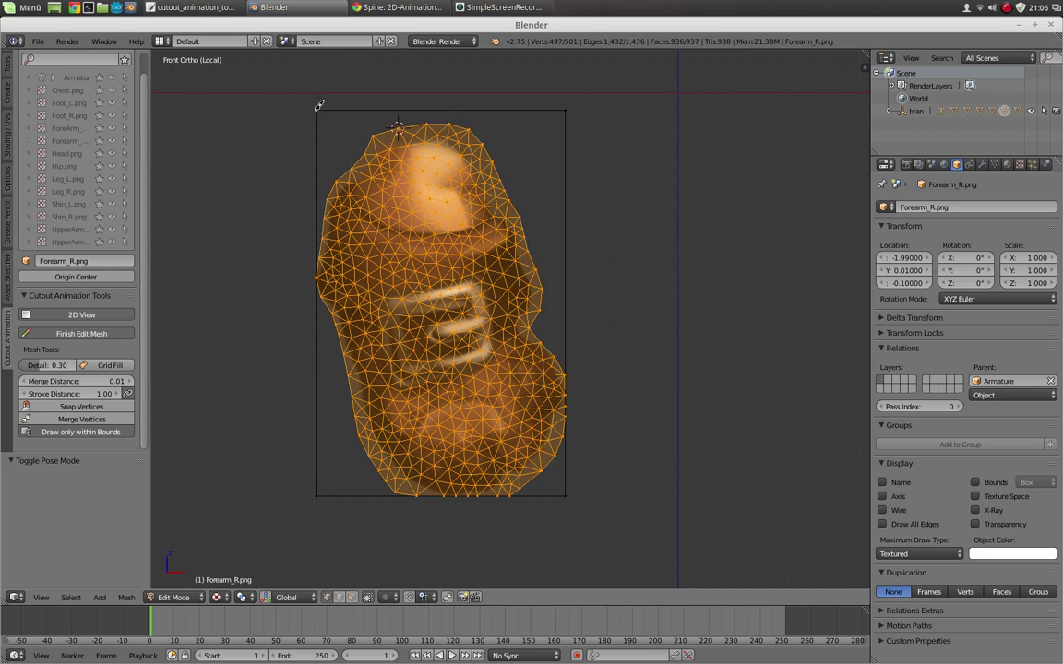
key("a")
key("l")
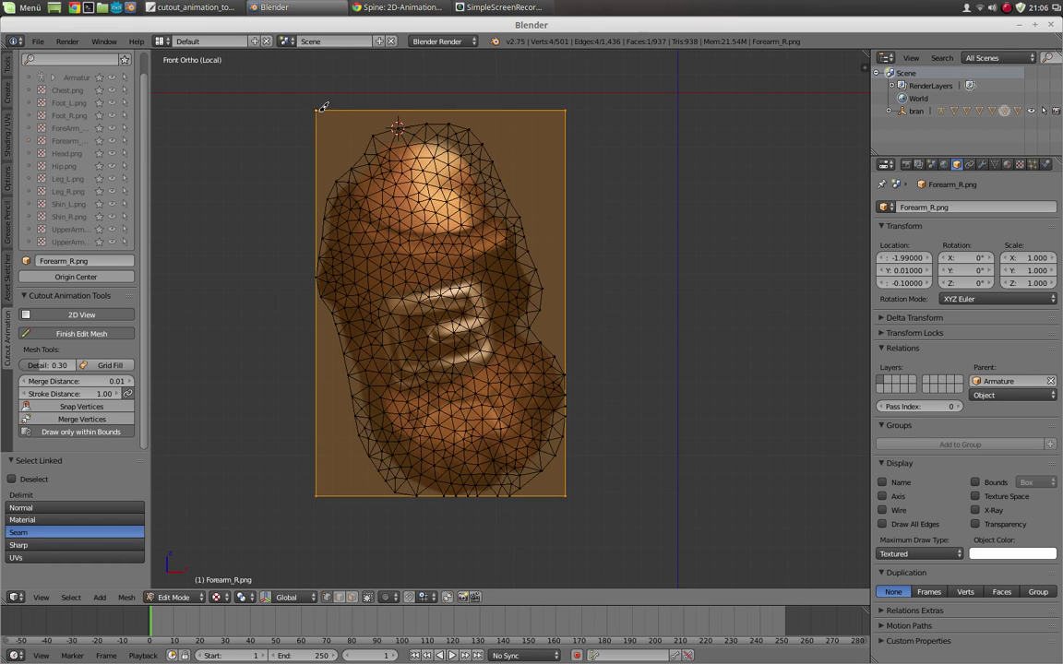
key("x")
left_click(324, 110)
key("Tab")
key("KP_Divide")
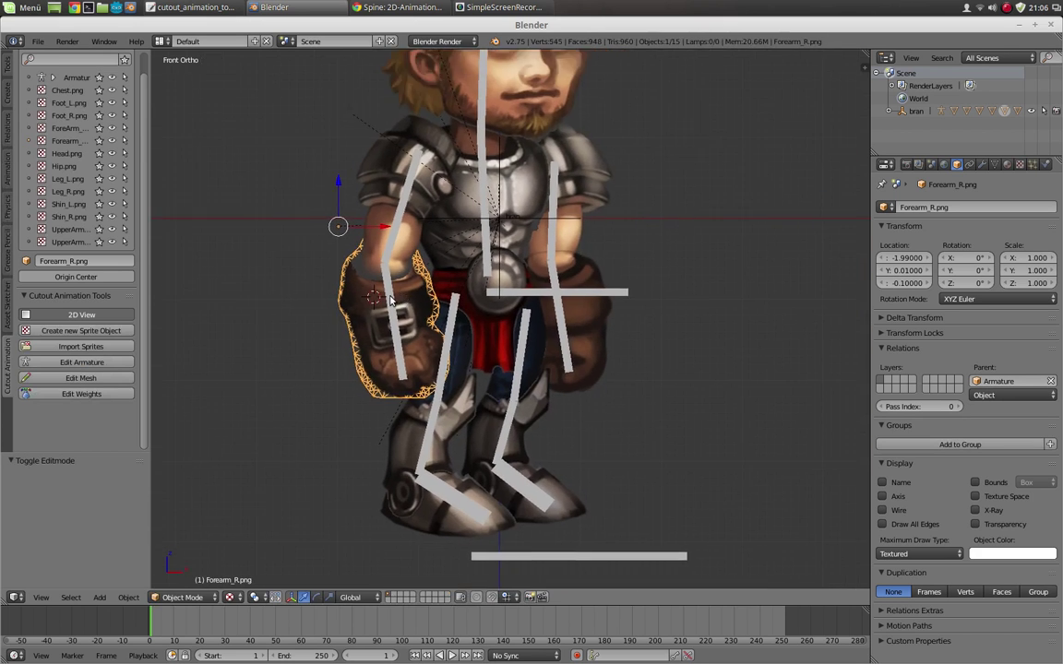
Edit the armature and shorten the Forearm_R bone so its tip ends at the wrist, just below the glove's buckle.
right_click(374, 318)
key("Tab")
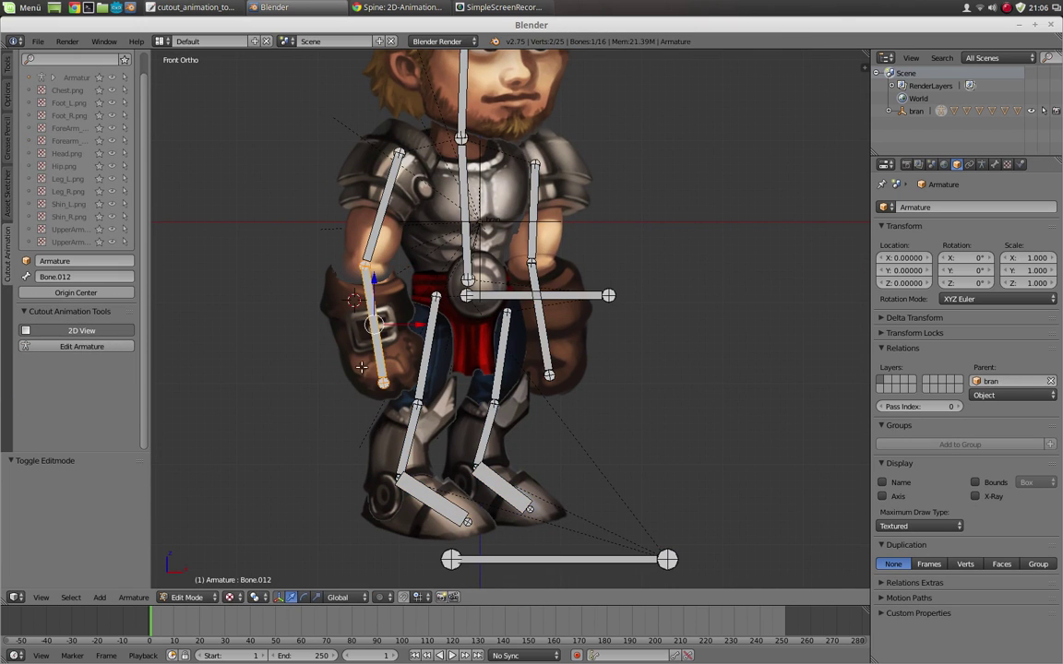
key("ctrl+Tab")
left_click(78, 379)
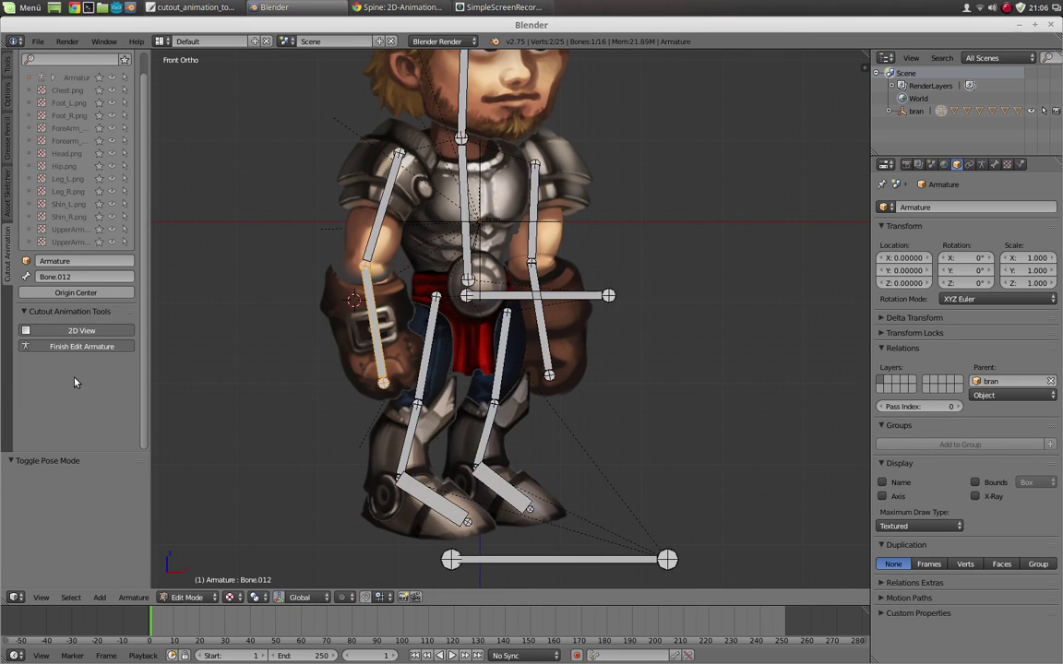
right_click(386, 385)
key("g")
left_click(382, 345)
Extrude a hand bone from the tip of the shortened forearm bone down to the bottom of the glove.
right_click(376, 323)
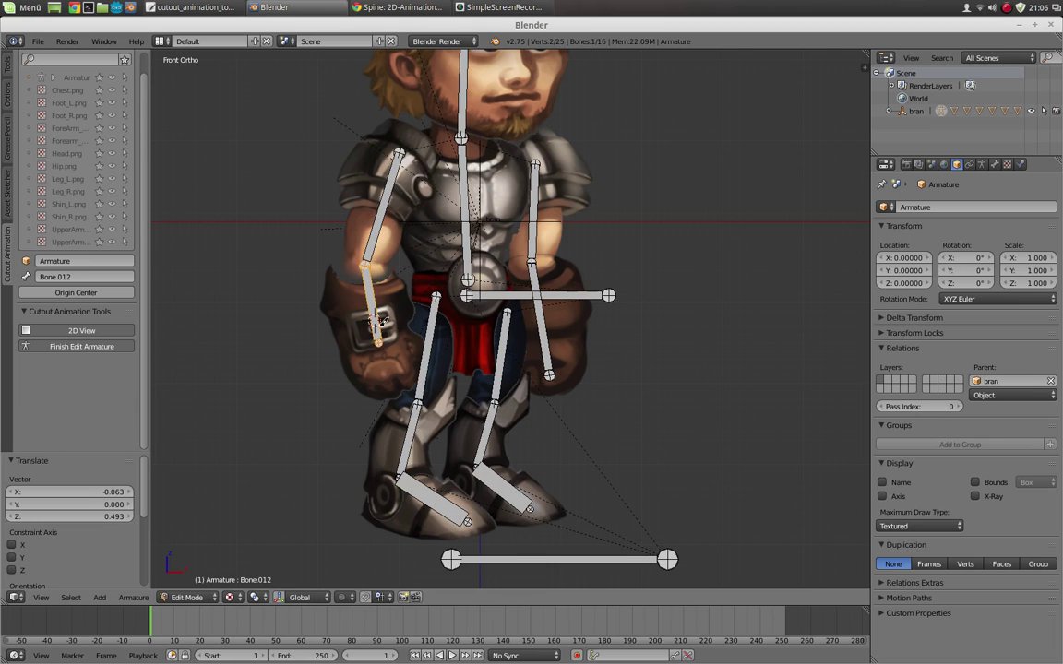
key("e")
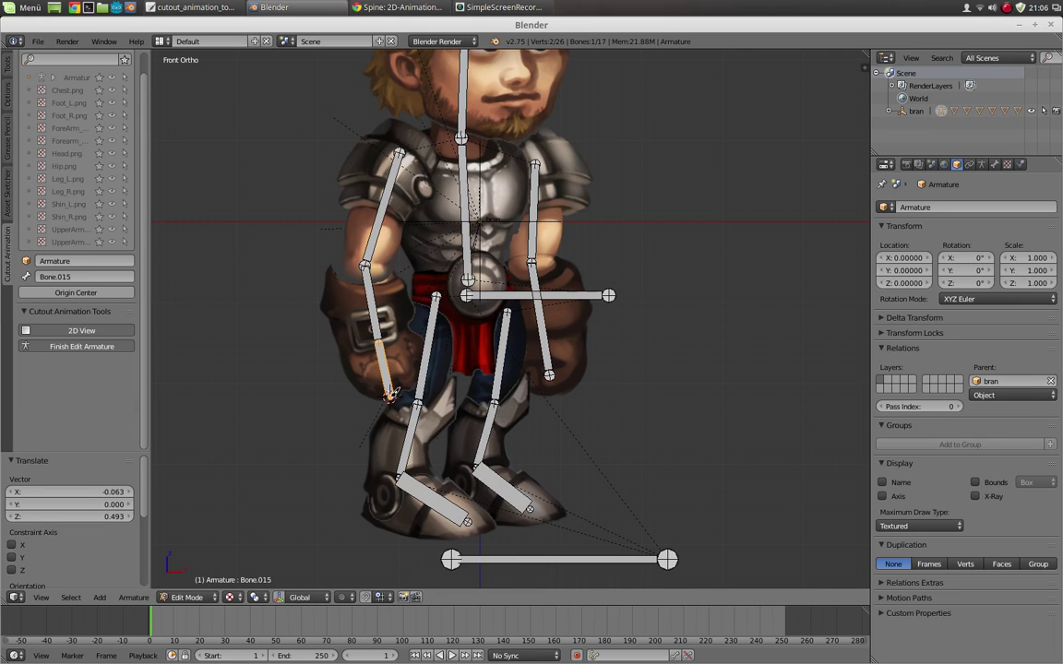
left_click(391, 394)
right_click(372, 322, "shift")
left_click(363, 358, "alt")
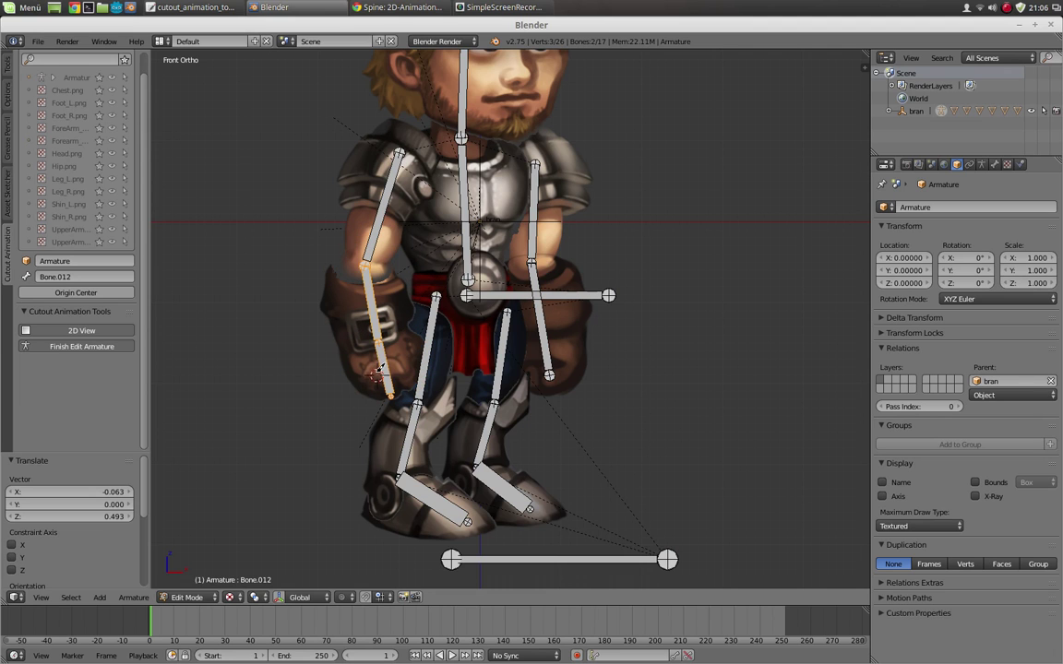
Finish editing the armature and try rotating the new hand bone to see how the glove follows.
key("Tab")
key("r")
right_click(368, 402)
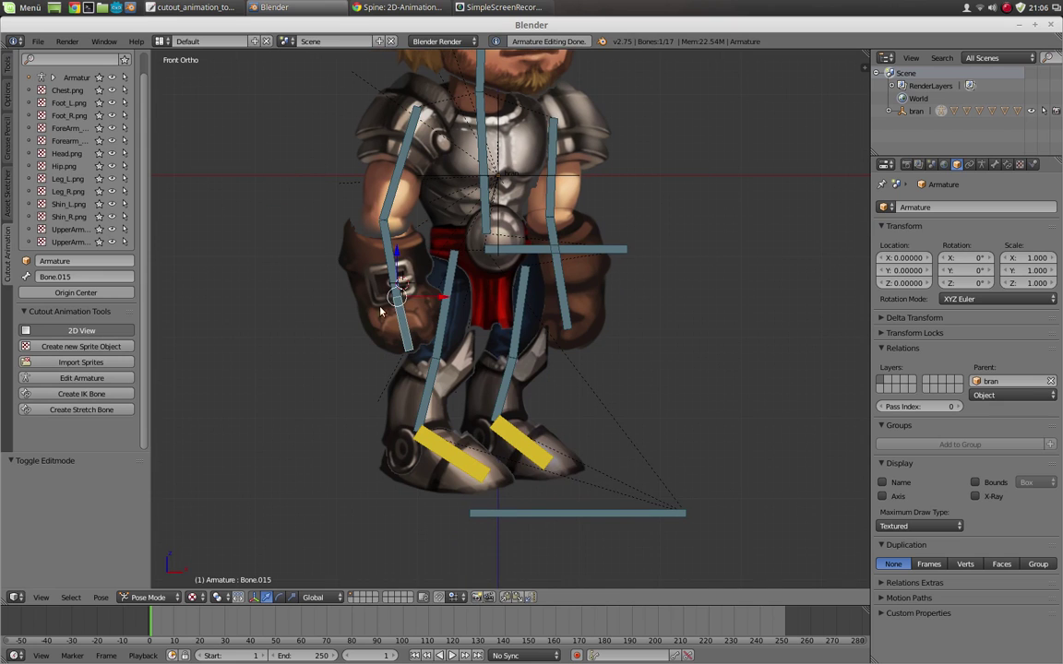
key("r")
right_click(374, 299)
Open the Forearm_R.png sprite for weight editing and select its new hand bone.
right_click(381, 328)
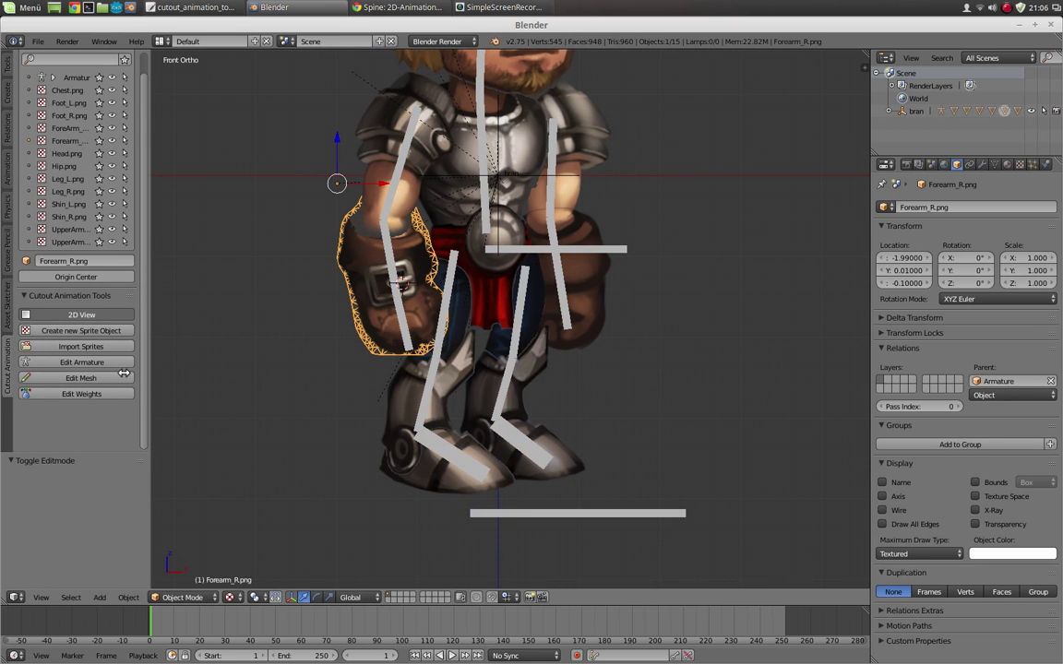
left_click(92, 394)
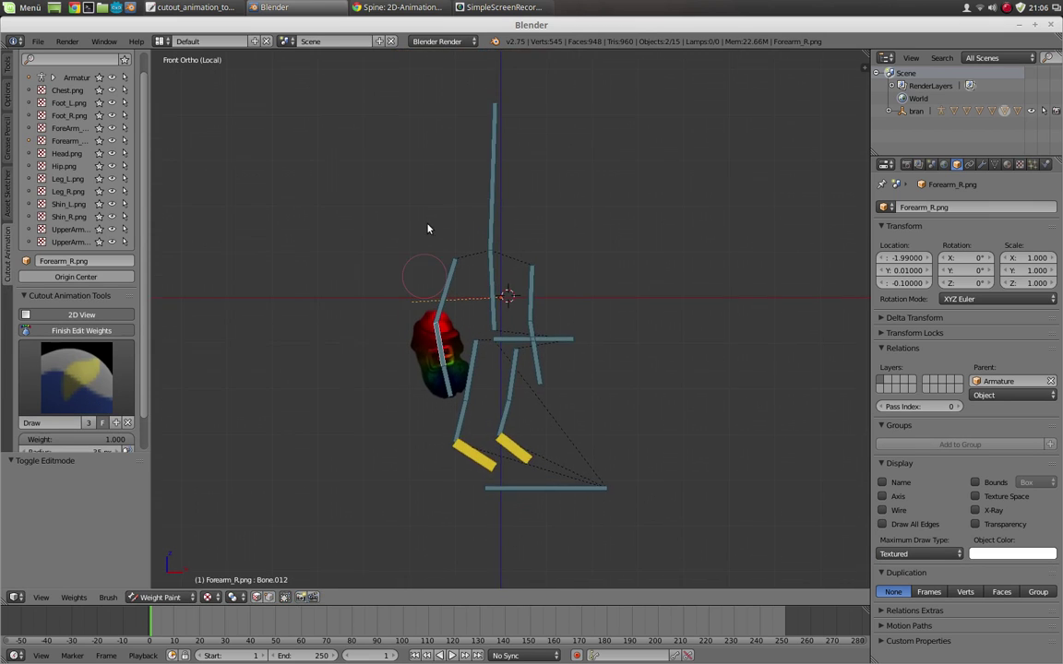
scroll(455, 242, "up", 7)
middle_click_drag(453, 162, 528, 394, "shift")
right_click(423, 308)
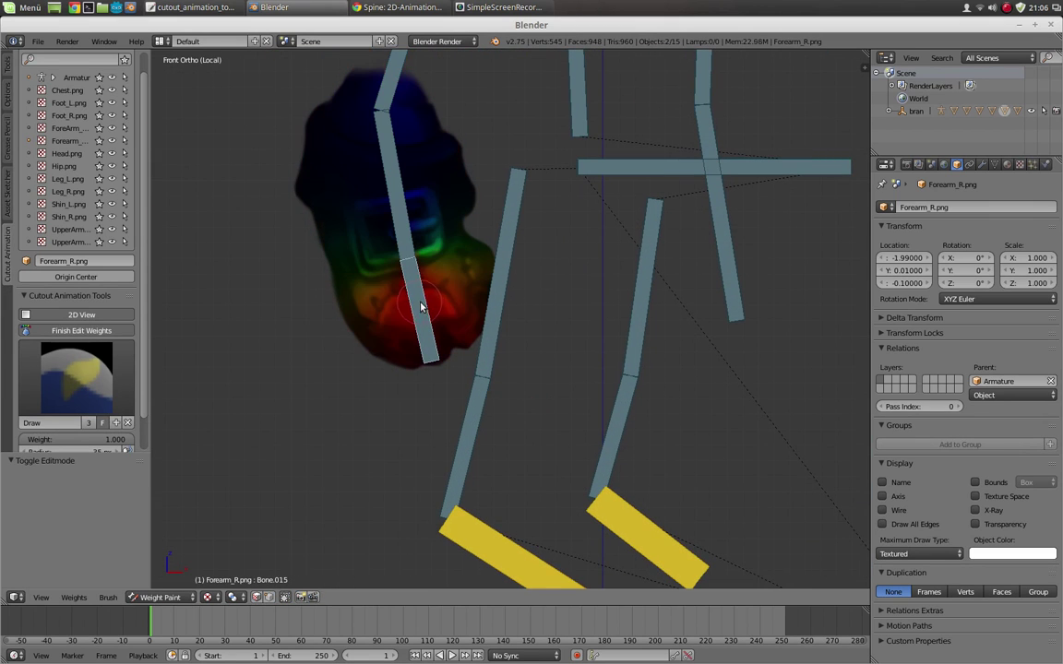
Paint weight 1.000 over the hand area with an enlarged brush, and check the deformation by trying to rotate the hand bone.
key("f")
left_click(496, 331)
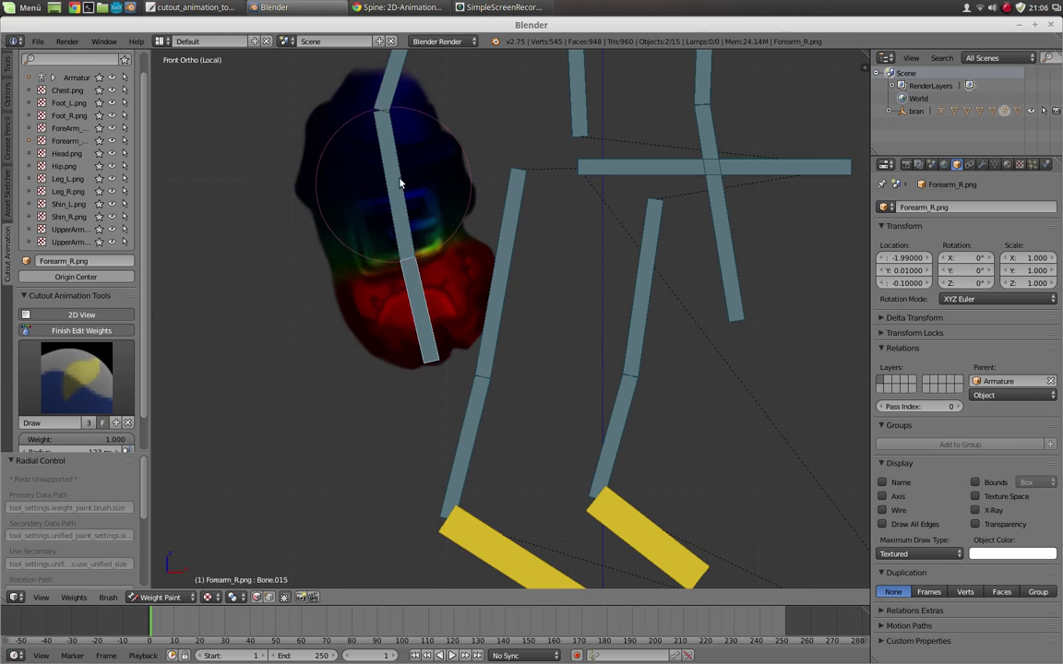
right_click(401, 180, "ctrl")
mouse_move(361, 225)
left_mouse_down()
mouse_move(315, 203)
mouse_move(408, 292)
mouse_move(410, 311)
left_mouse_up()
left_click(91, 334)
key("r")
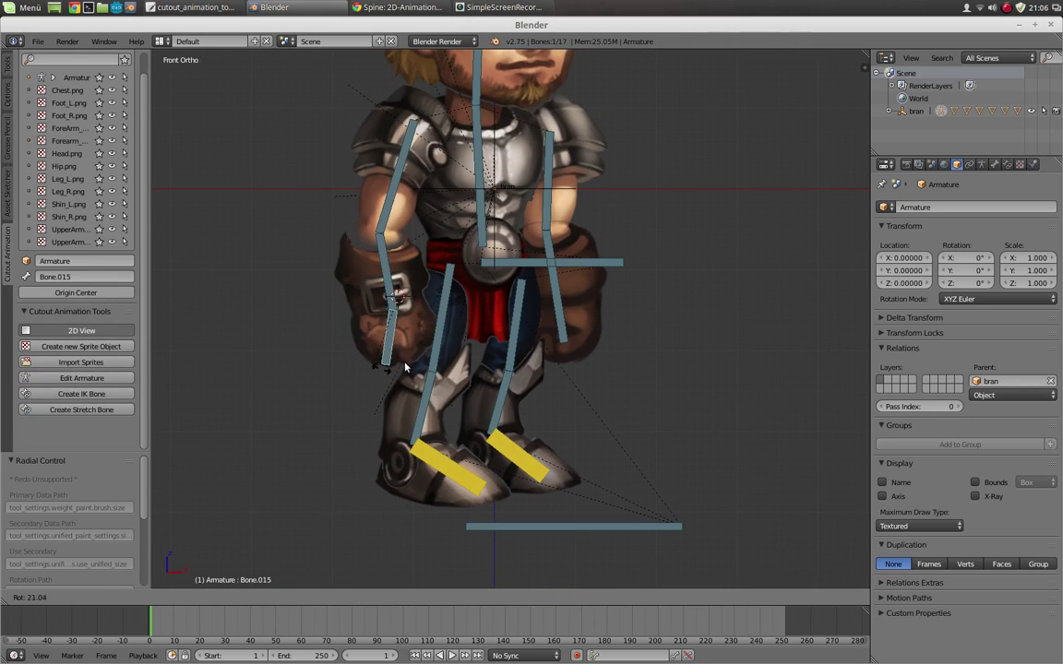
right_click(436, 356)
Open the ForeArm_L.png sprite's mesh for editing and draw a closed outline around the painted forearm and glove.
middle_click_drag(436, 356, 268, 366, "shift")
right_click(422, 315)
middle_click_drag(426, 325, 479, 358, "shift")
left_click(62, 427)
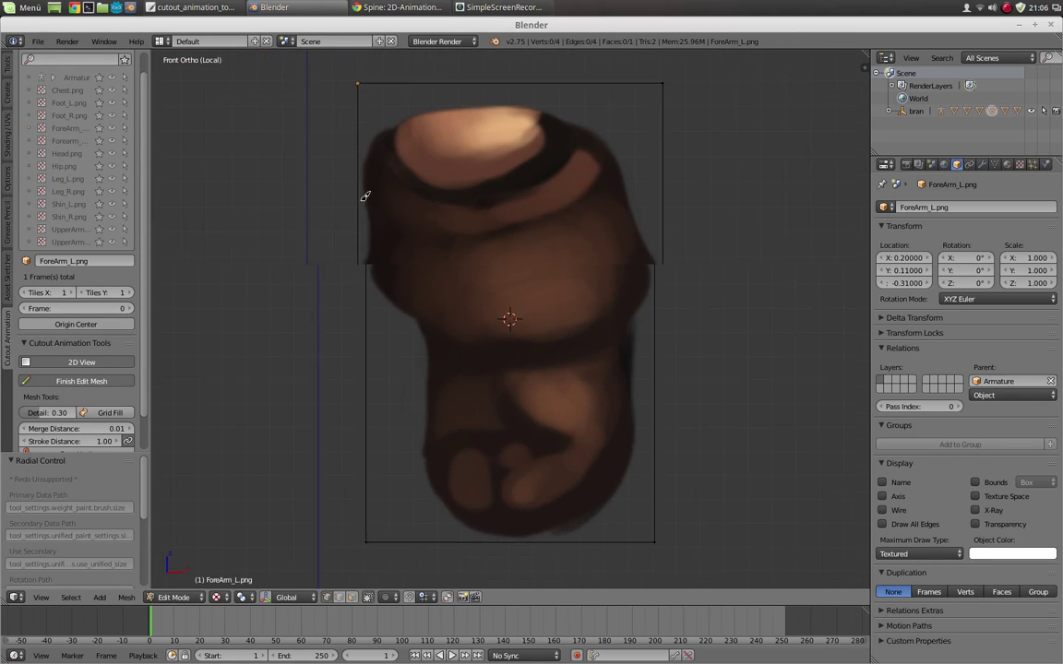
mouse_move(425, 167)
left_mouse_down()
mouse_move(399, 280)
mouse_move(439, 344)
mouse_move(433, 427)
mouse_move(452, 457)
mouse_move(508, 480)
mouse_move(600, 456)
mouse_move(628, 280)
mouse_move(608, 205)
mouse_move(531, 145)
mouse_move(438, 159)
mouse_move(397, 145)
left_mouse_up()
Dissolve the surplus outline vertex and grid-fill the ForeArm_L.png outline with a detail of 0.30.
key("x")
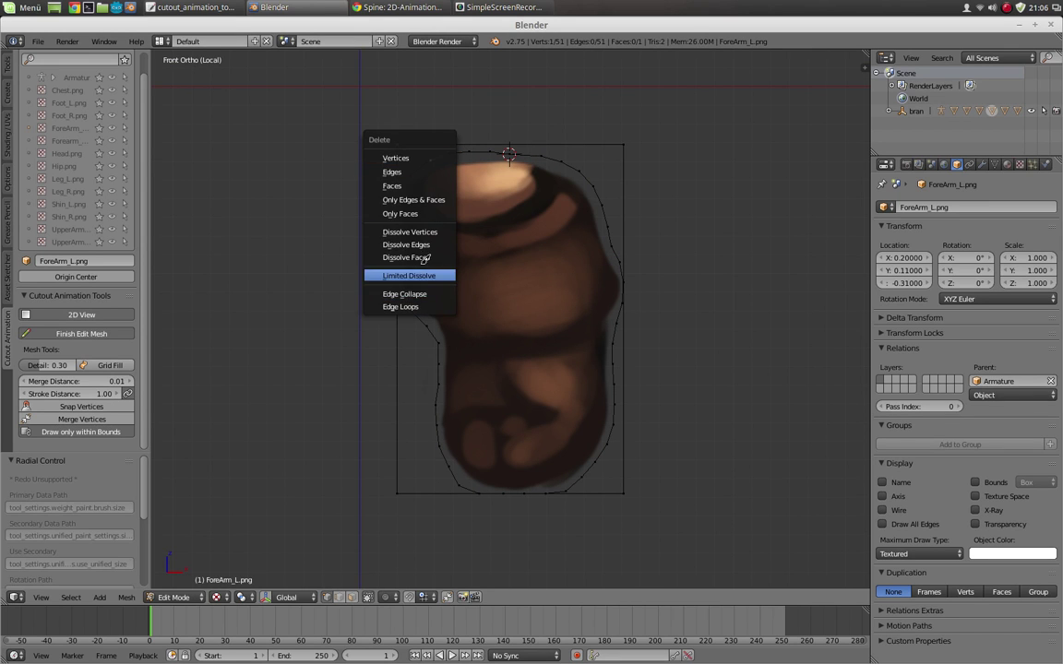
left_click(406, 231)
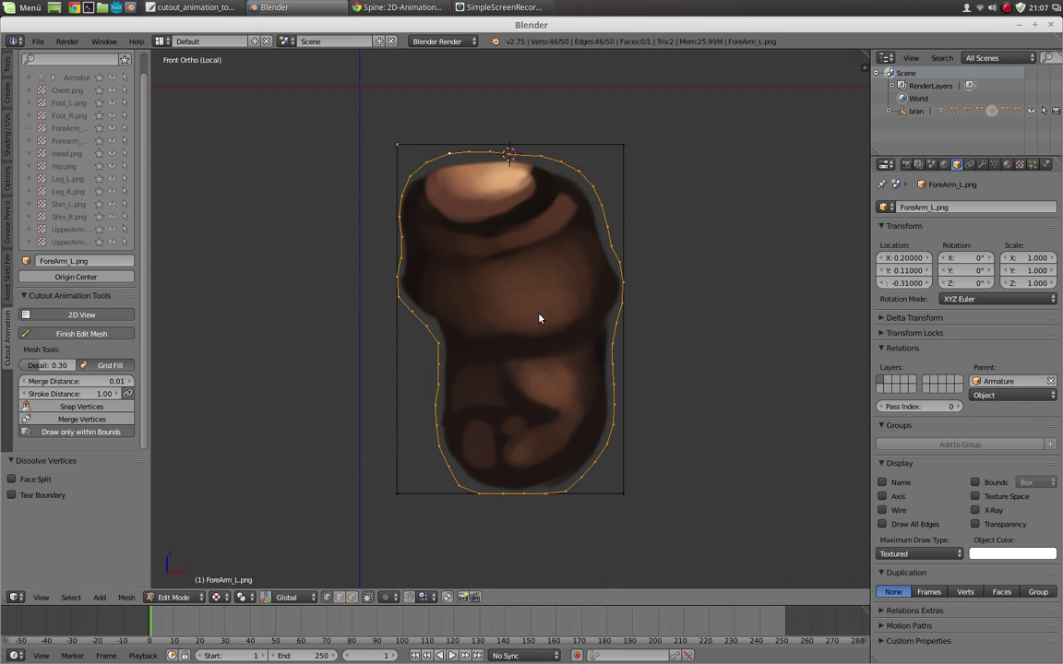
left_click(110, 365)
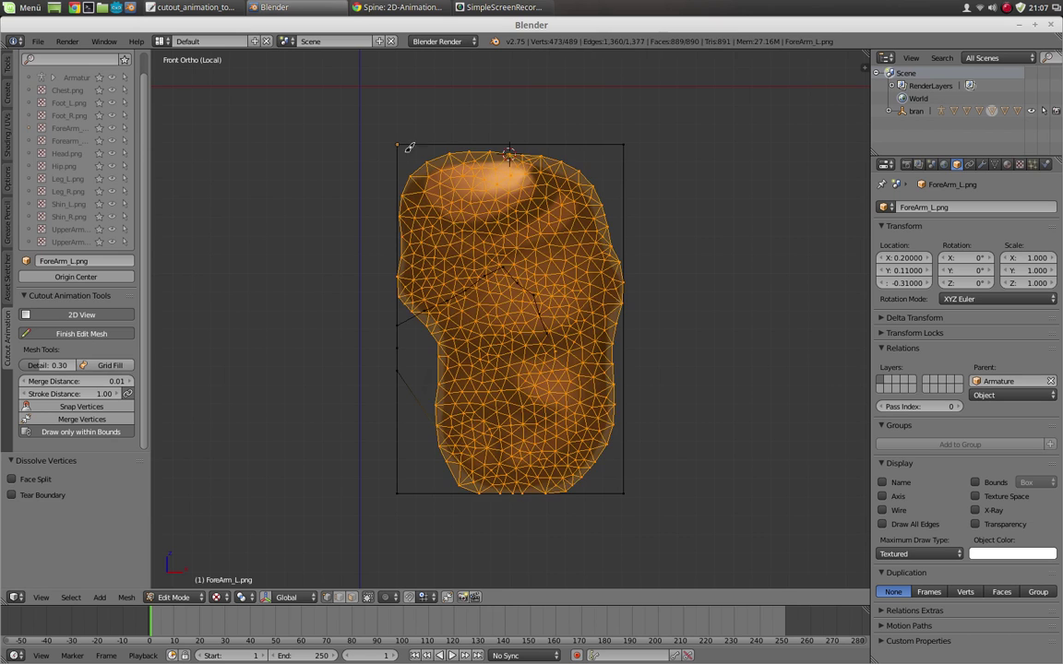
Delete the original rectangular plane's vertices from the ForeArm_L.png mesh and leave mesh editing.
key("a")
key("l")
key("x")
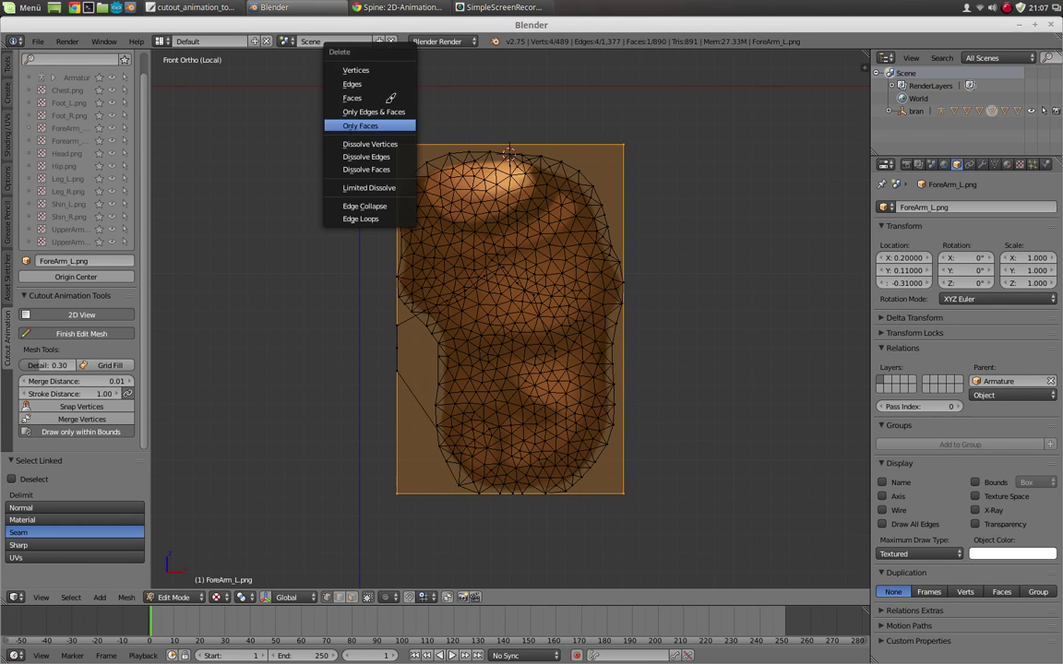
left_click(391, 71)
key("Tab")
key("Tab")
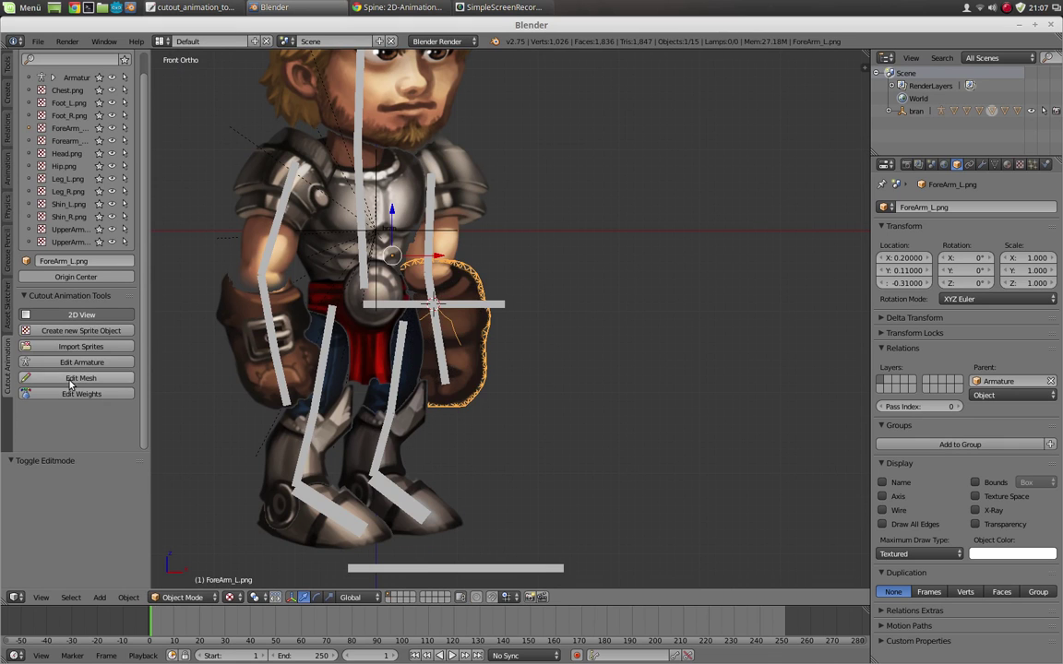
Reopen the ForeArm_L.png mesh, delete the stray vertices and edges running across and beside the glove, and finish editing.
left_click(81, 334)
left_click_drag(379, 315, 568, 356)
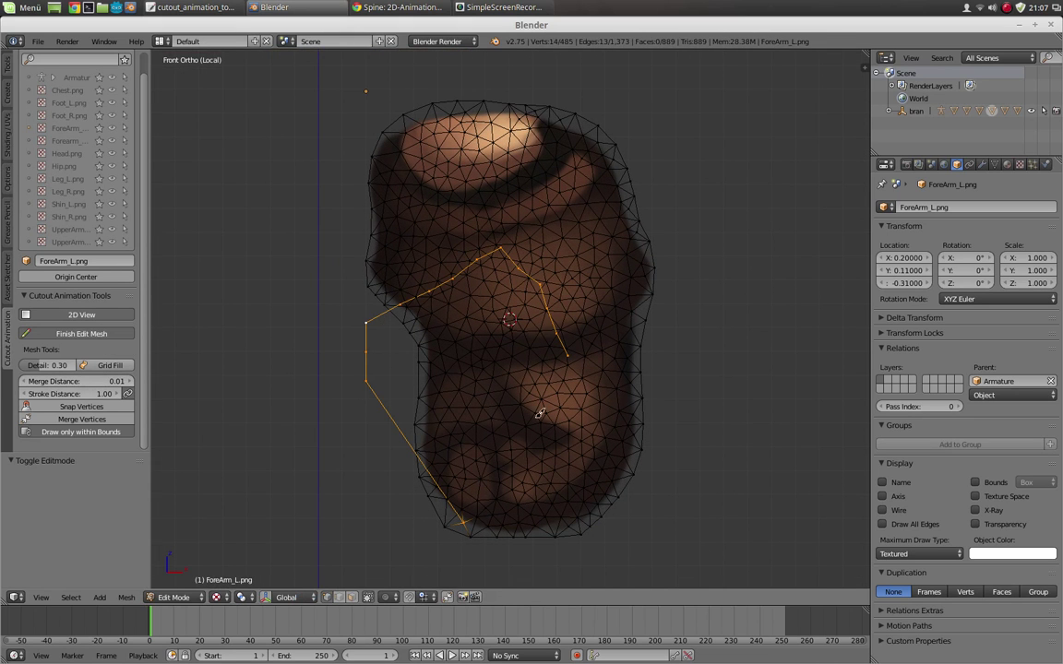
right_click(463, 523, "shift")
key("x")
left_click(473, 498)
middle_click_drag(468, 432, 406, 354, "shift")
key("Tab")
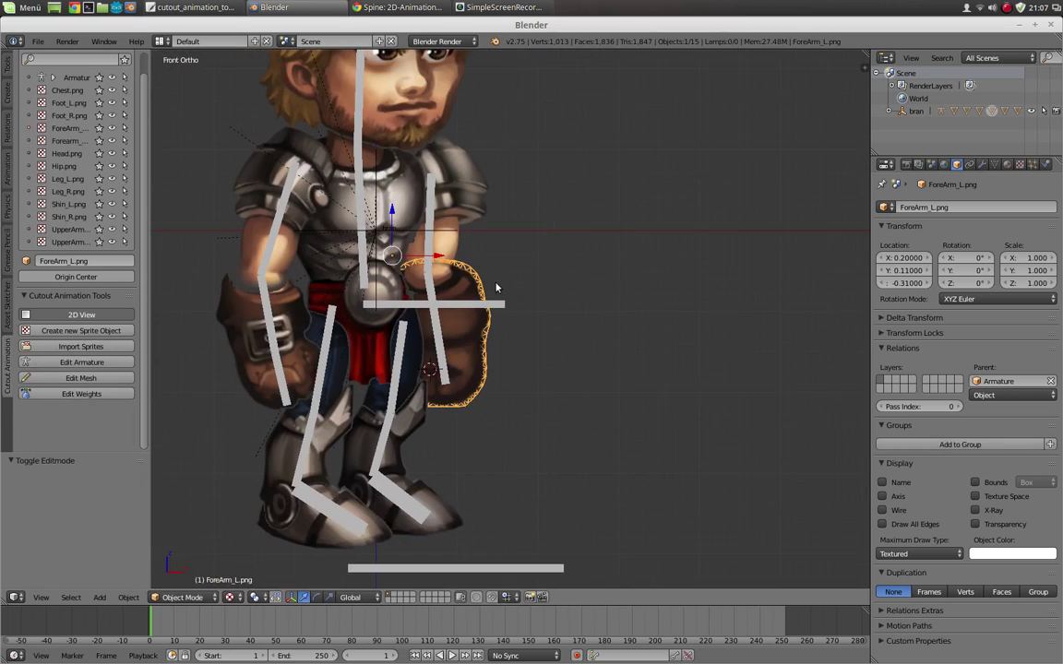
Edit the armature and shorten the ForeArm_L bone so its tip ends around the wrist.
left_click(92, 362)
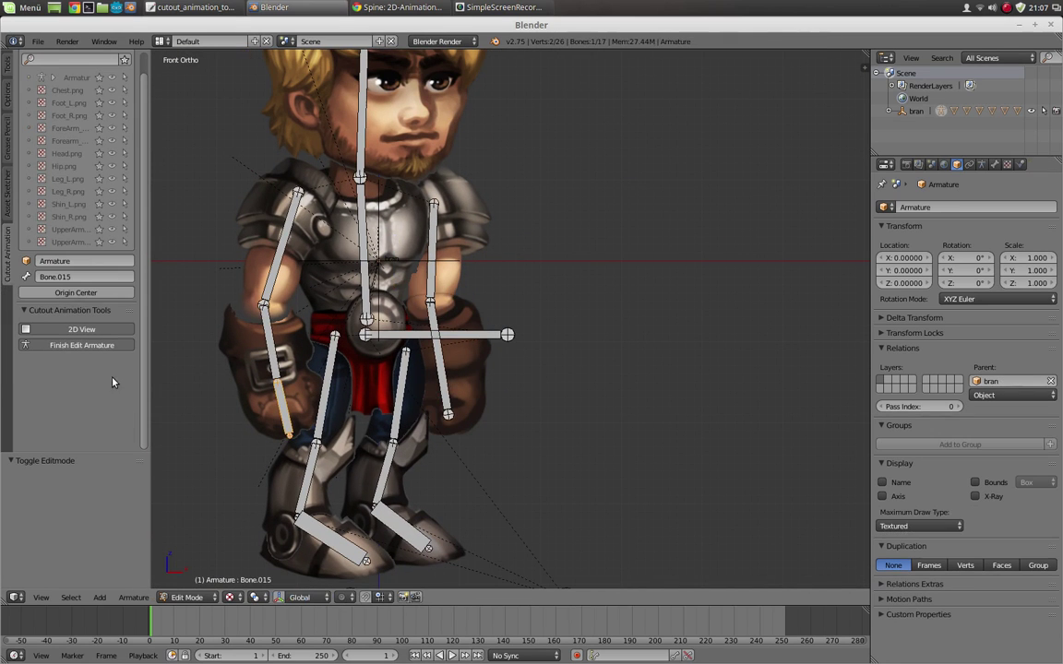
right_click(451, 416)
key("g")
left_click(448, 385)
Extrude a hand bone from the ForeArm_L bone's tip to the bottom of the glove, and finish editing the armature.
right_click(443, 360)
key("e")
left_click(469, 401, "alt")
key("Tab")
Try rotating the new ForeArm_L hand bone in both directions to see how the glove deforms.
right_click(445, 394)
key("r")
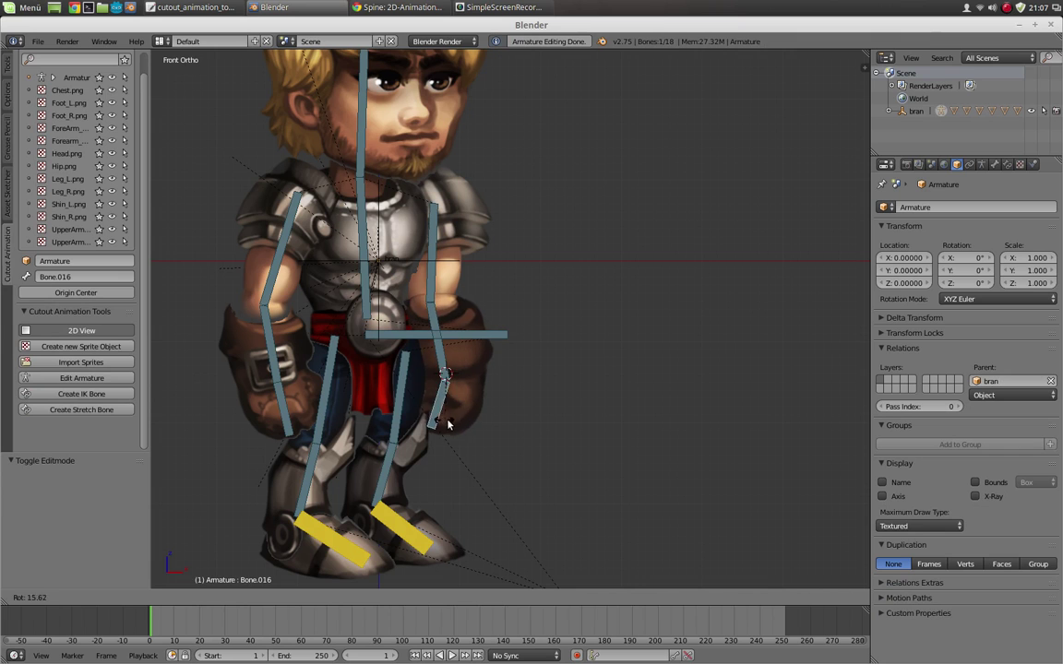
right_click(459, 403)
key("r")
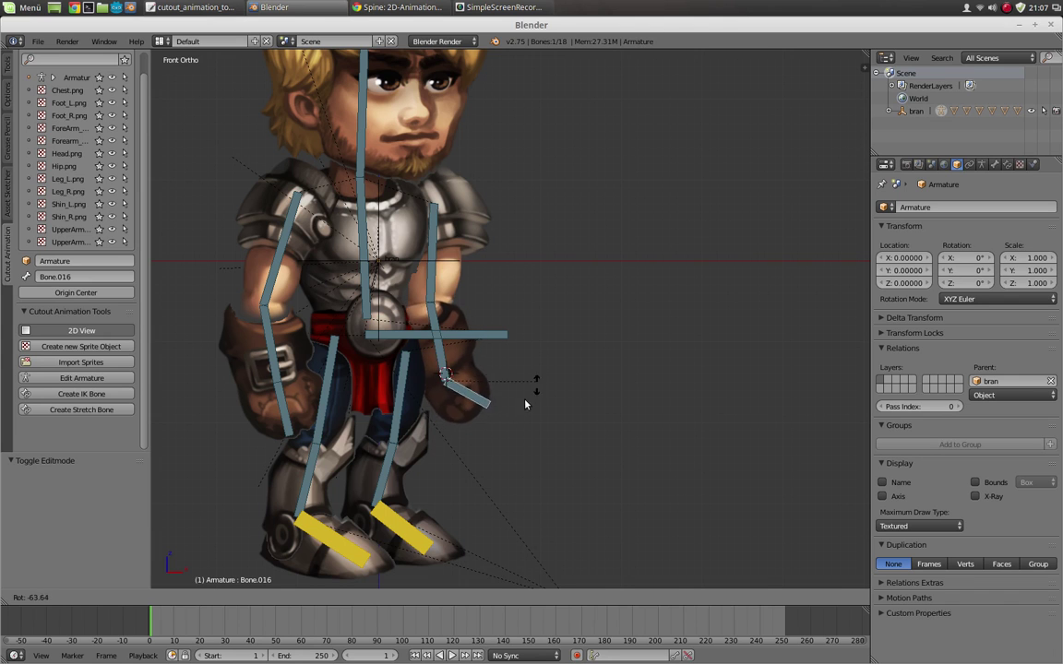
right_click(468, 434)
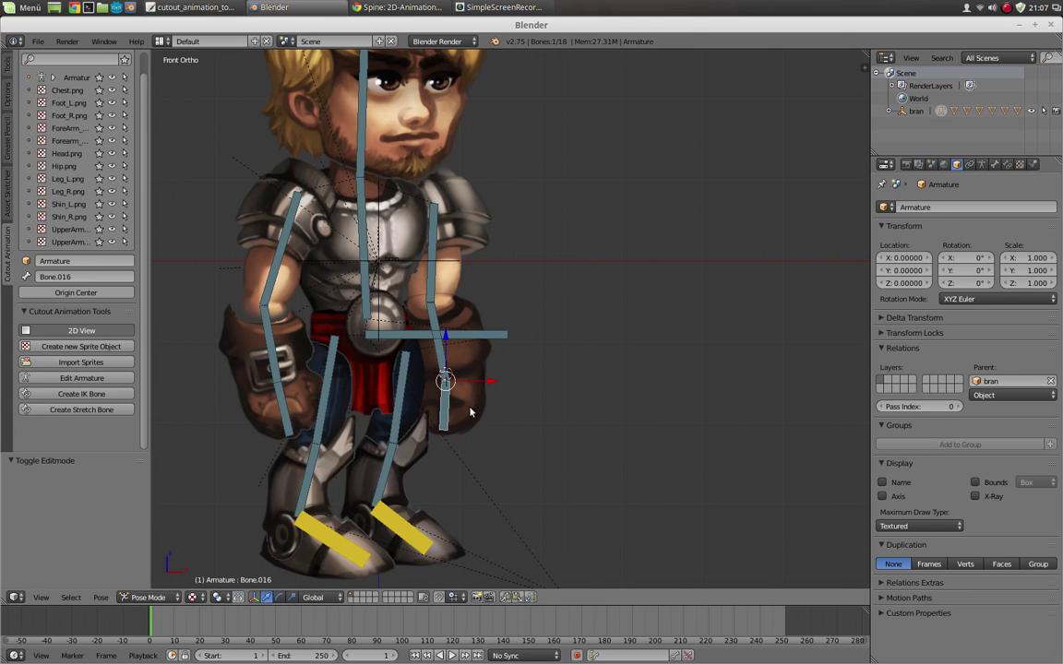
Paint weight 1.000 for the hand bone over the hand area of ForeArm_L.png, and finish weight editing.
key("ctrl+Tab")
right_click(460, 417)
left_click(81, 394)
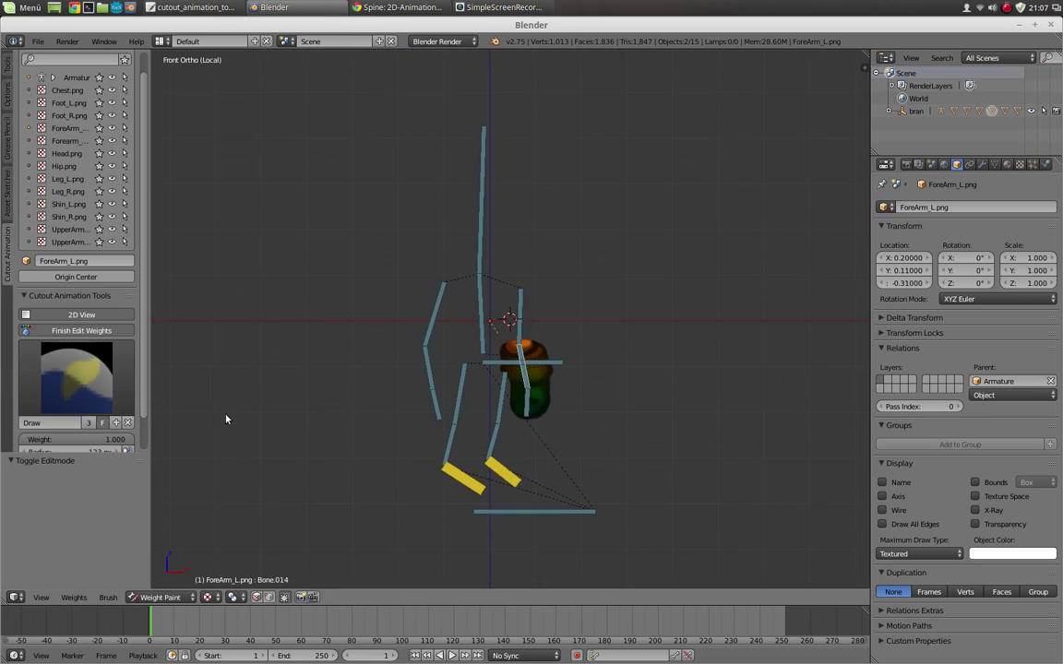
mouse_move(526, 374)
left_mouse_down()
mouse_move(486, 411)
mouse_move(511, 420)
left_mouse_up()
middle_click_drag(534, 500, 506, 372, "shift")
right_click(517, 373)
mouse_move(520, 377)
left_mouse_down()
mouse_move(603, 378)
mouse_move(490, 373)
left_mouse_up()
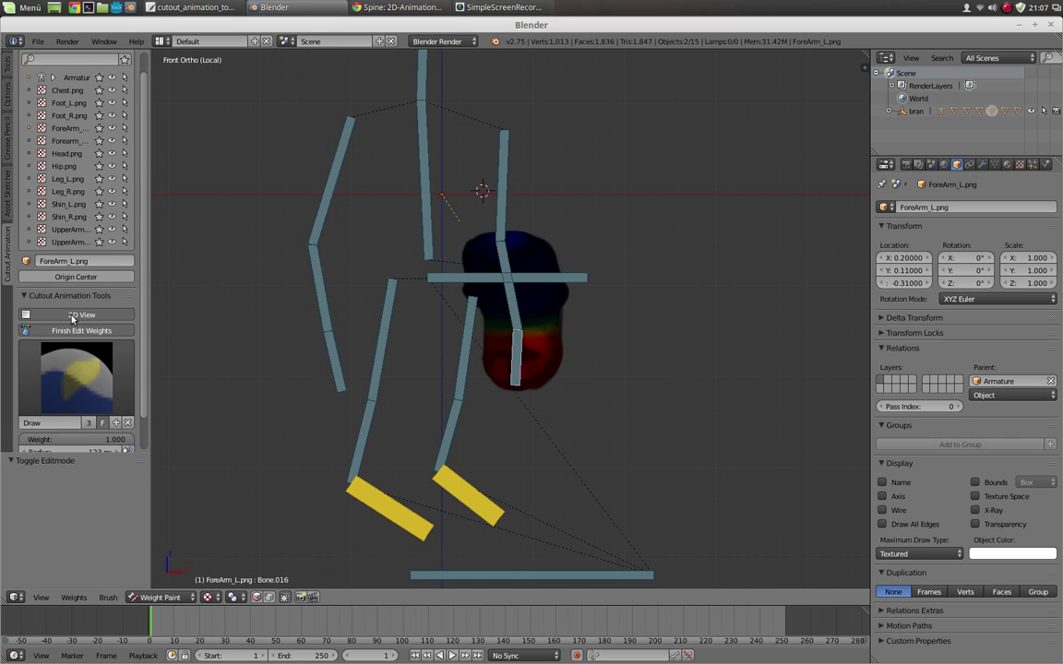
left_click(74, 330)
Check the painted ForeArm_L.png weights by trying to rotate the hand bone.
right_click(476, 371)
key("r")
right_click(469, 350)
Test the whole rig by trying to move the hip bone down over the planted feet.
middle_click_drag(445, 313, 482, 340, "shift")
scroll(482, 339, "down", 2)
middle_click_drag(492, 244, 489, 286, "shift")
scroll(482, 281, "down", 4, "shift")
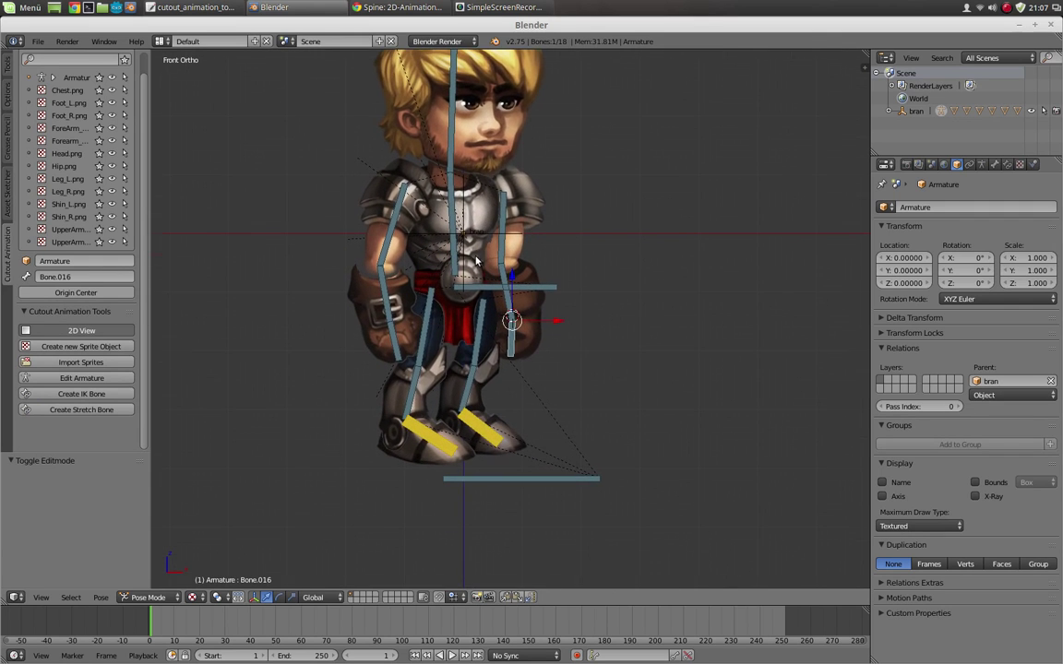
right_click(480, 287)
key("g")
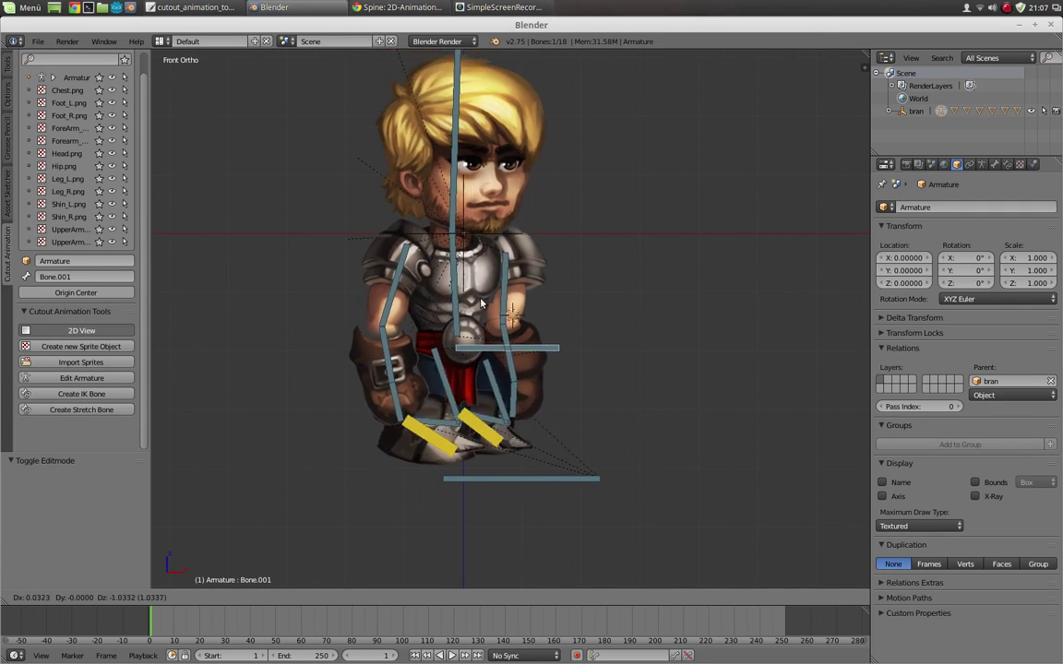
right_click(461, 269)
Check the upper body by trying to rotate the head bone, and try moving the hip bone again.
middle_click_drag(460, 273, 453, 376, "shift")
right_click(450, 217)
key("r")
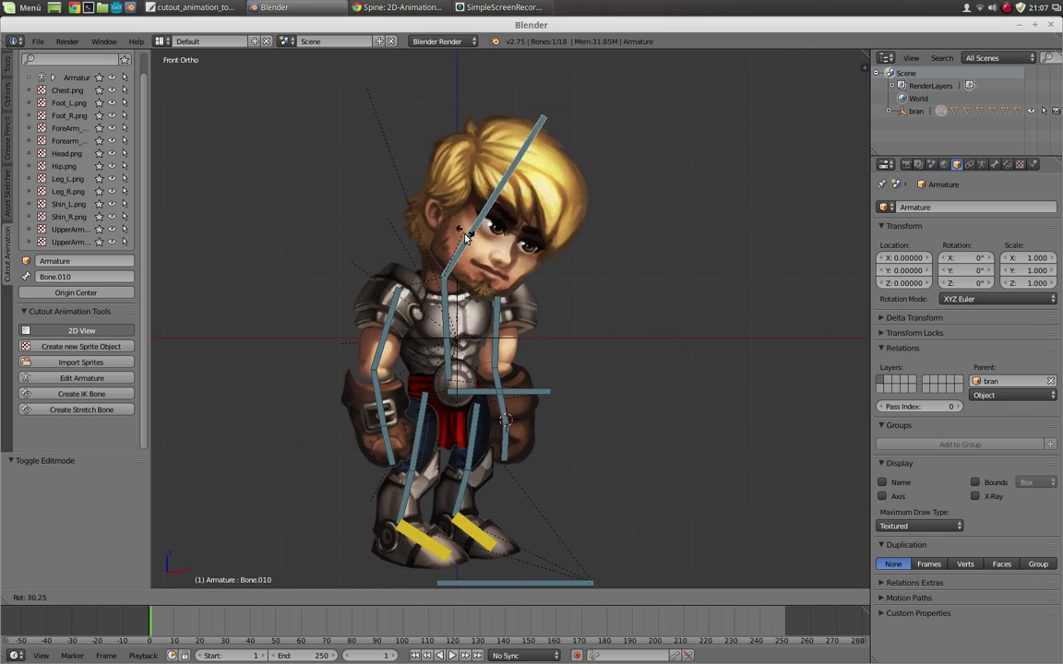
right_click(440, 262)
middle_click_drag(433, 261, 407, 167, "shift")
right_click(450, 297)
key("g")
right_click(454, 342)
middle_click_drag(470, 271, 469, 323, "shift")
scroll(487, 317, "down", 1)
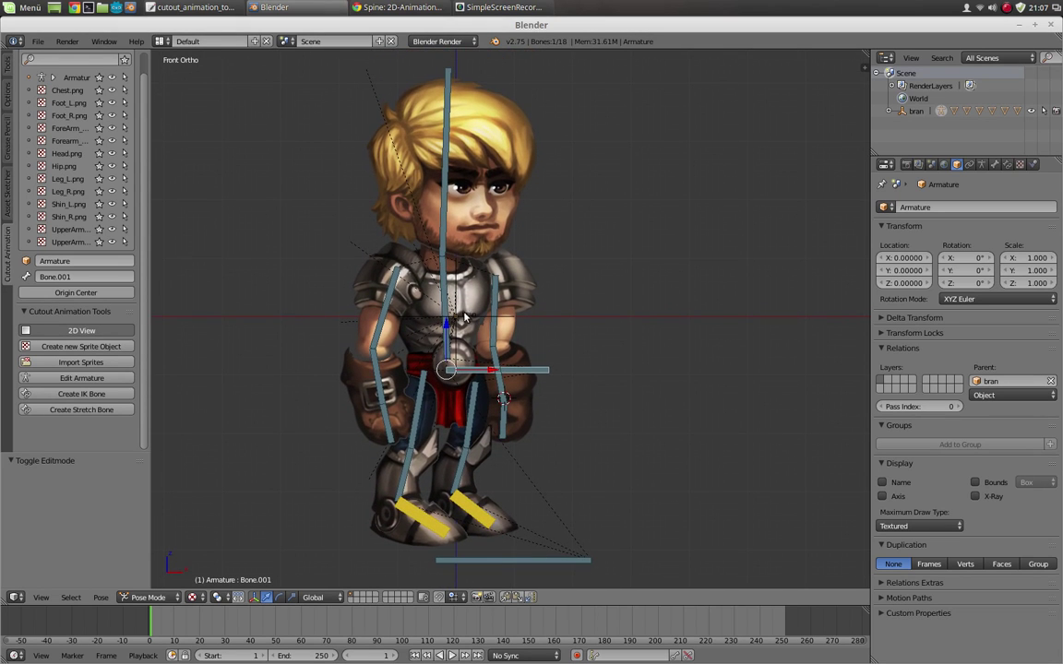
right_click(446, 256)
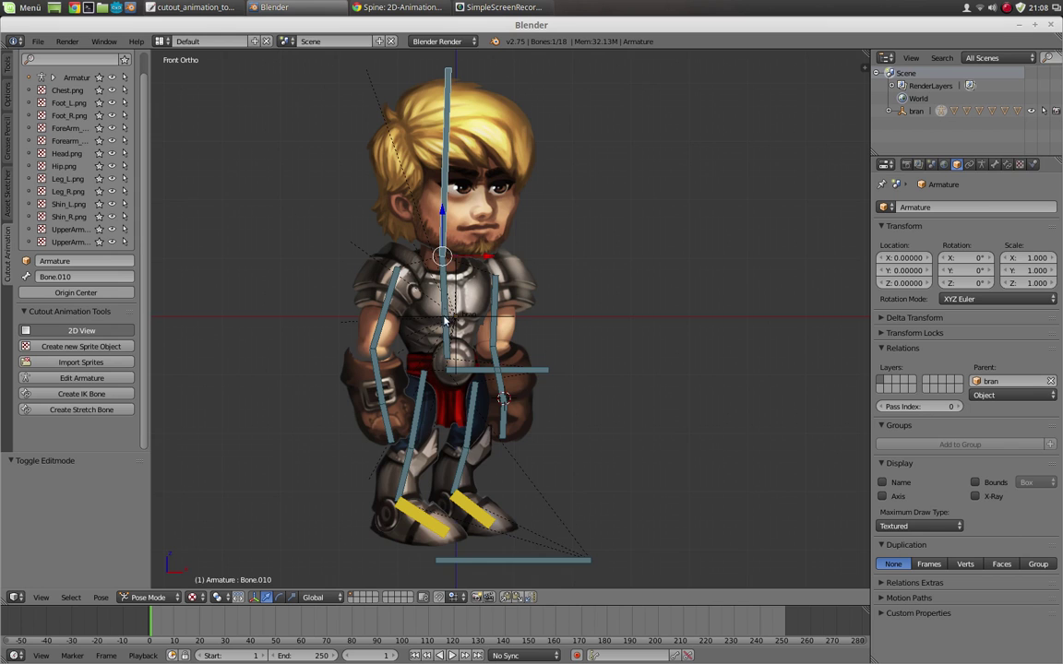
scroll(455, 323, "down", 3)
scroll(452, 358, "up", 3)
scroll(452, 277, "down", 2)
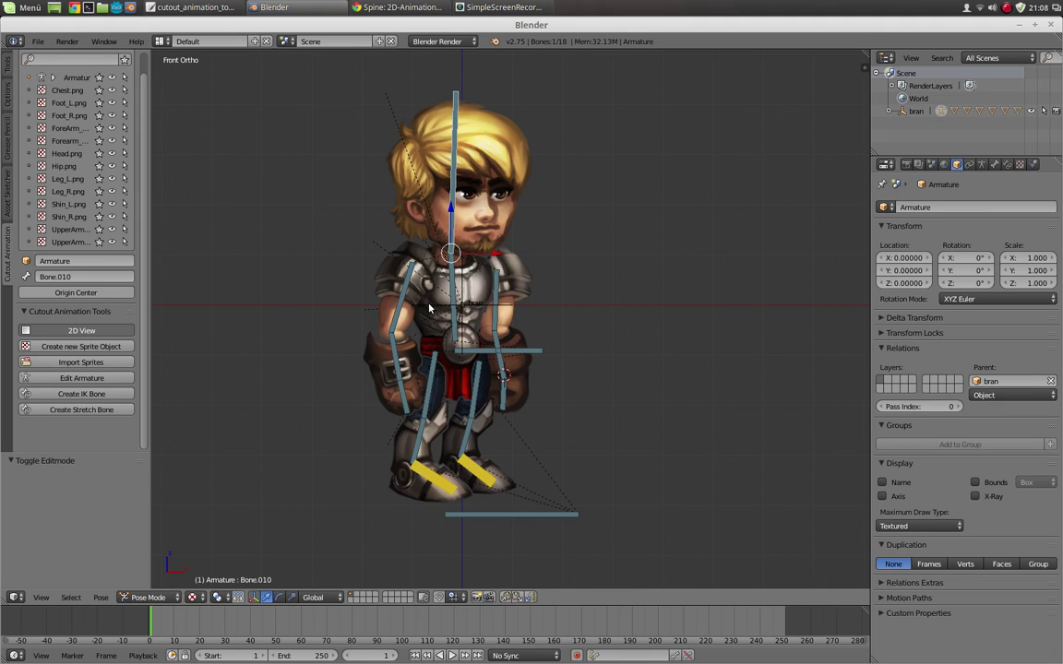
right_click(463, 356)
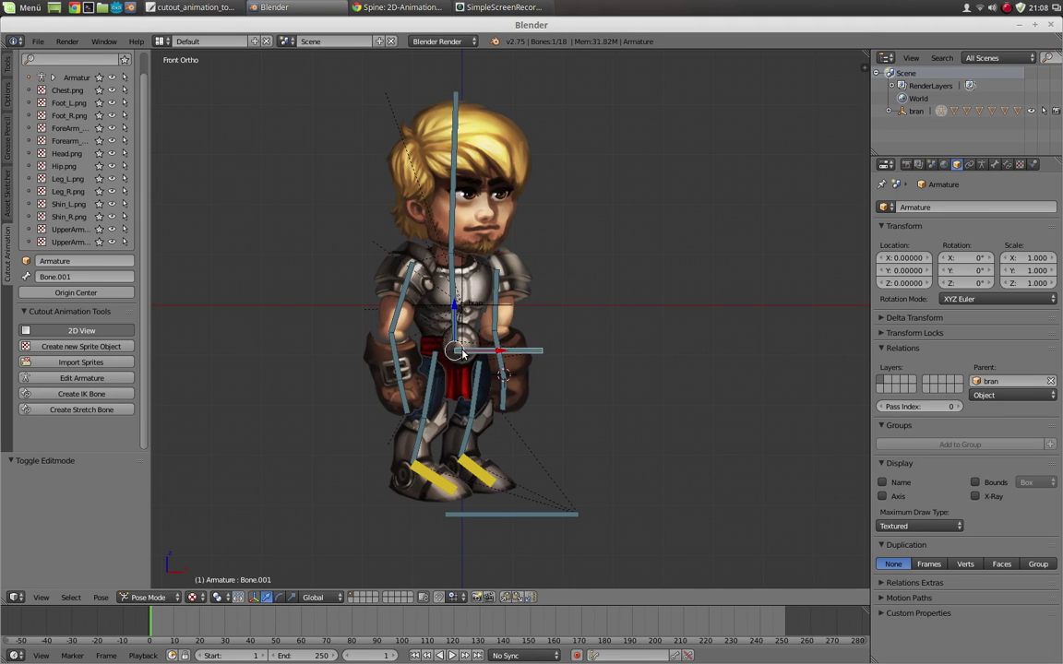
right_click(409, 407)
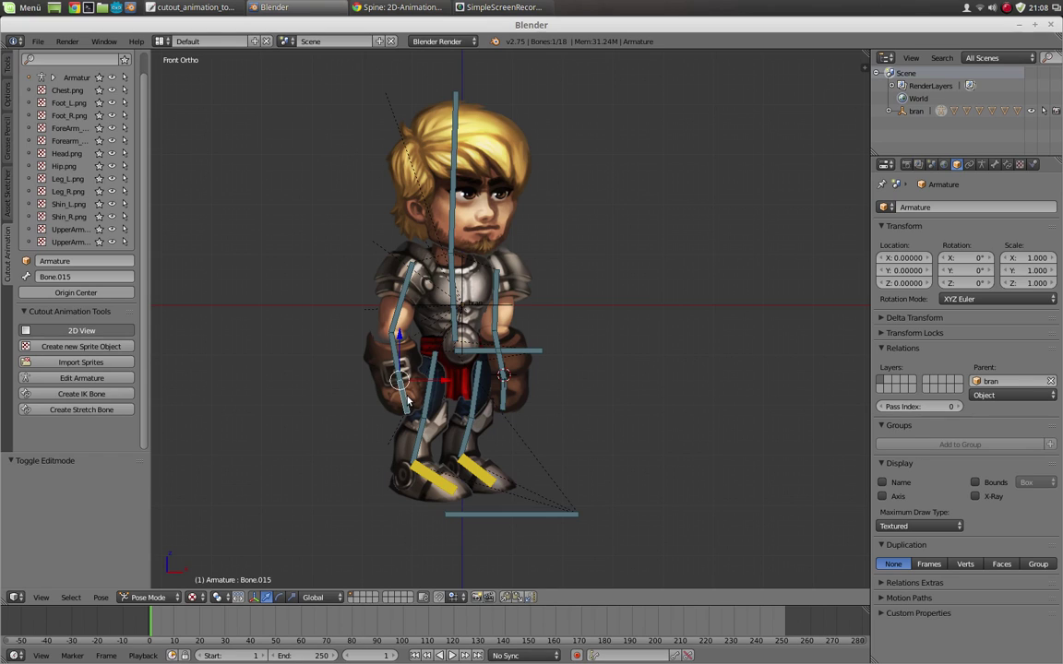
right_click(476, 359)
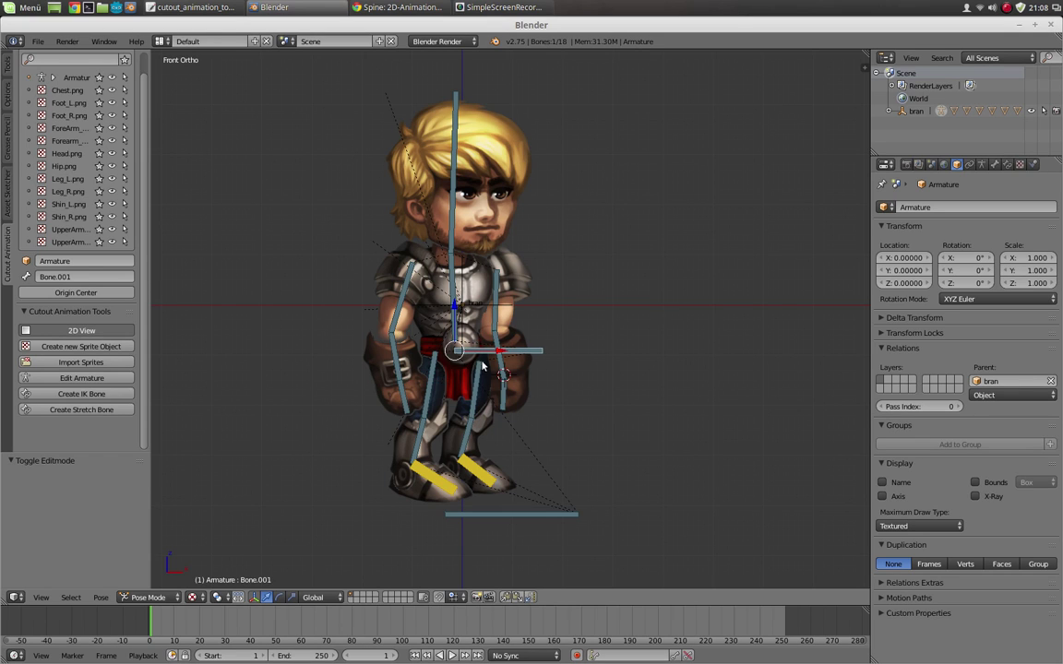